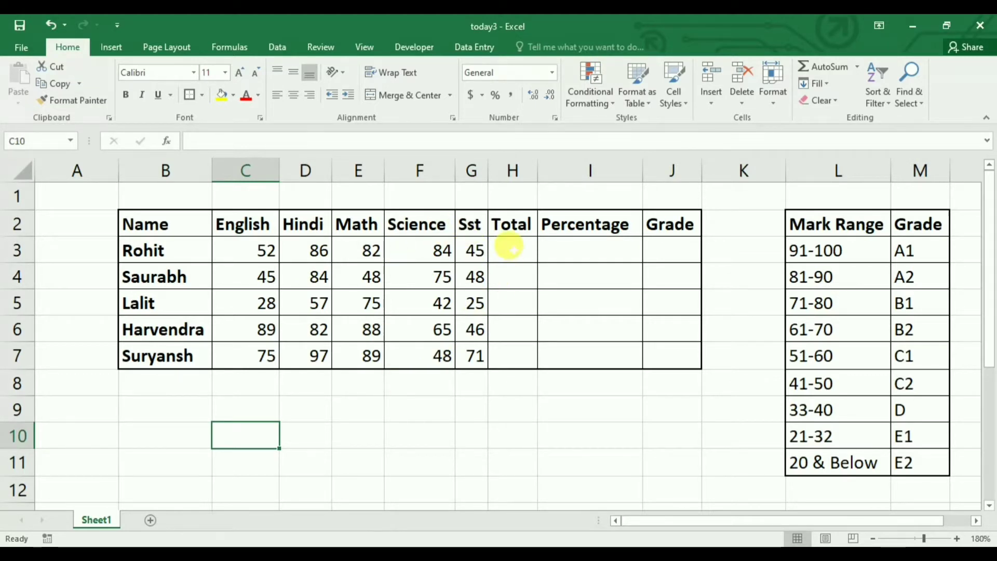
left_click(512, 249)
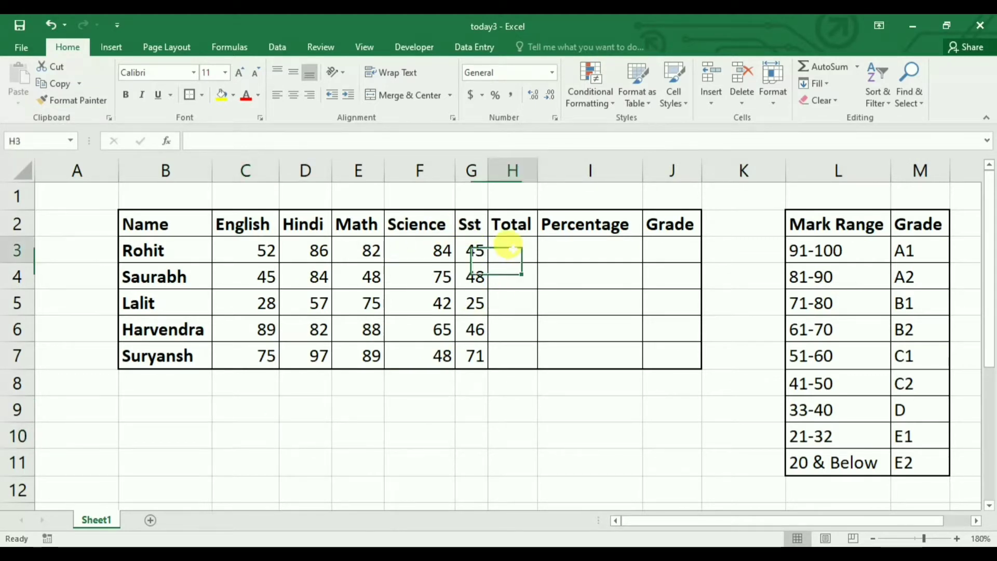
left_click(590, 242)
left_click(678, 252)
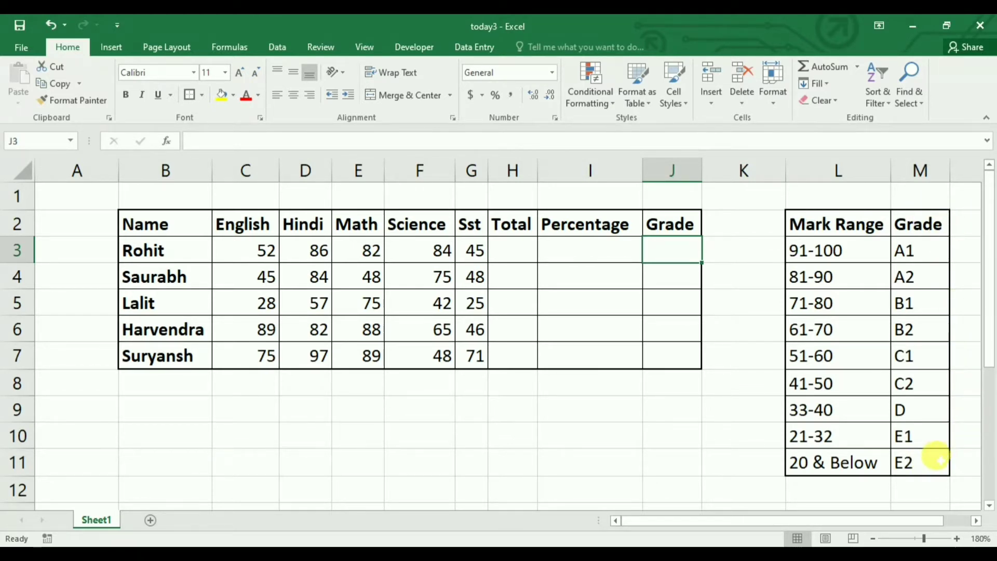
Enter the formula =SUM(C3:G3) in H3 to total the first student's marks
left_click(514, 249)
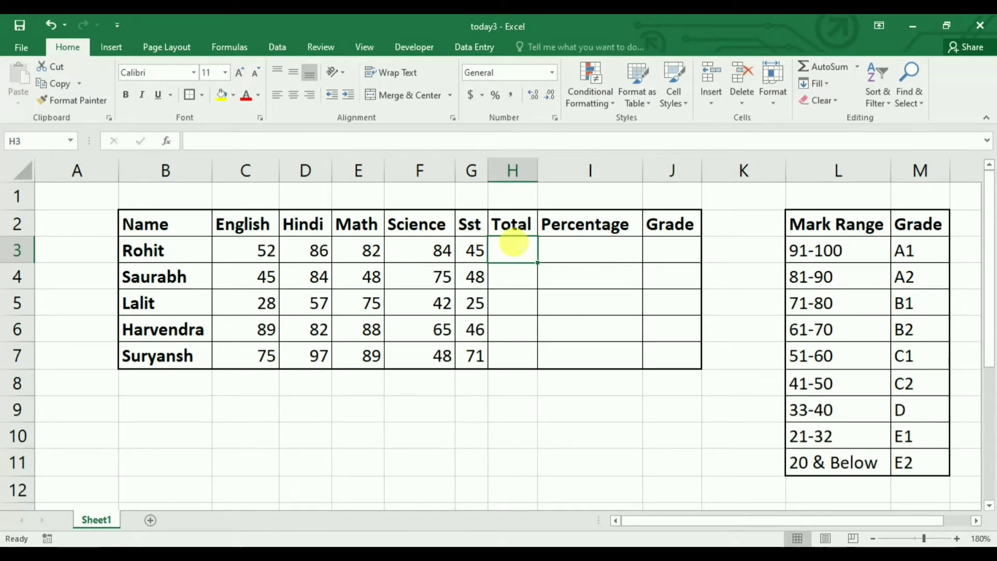
type("=sum")
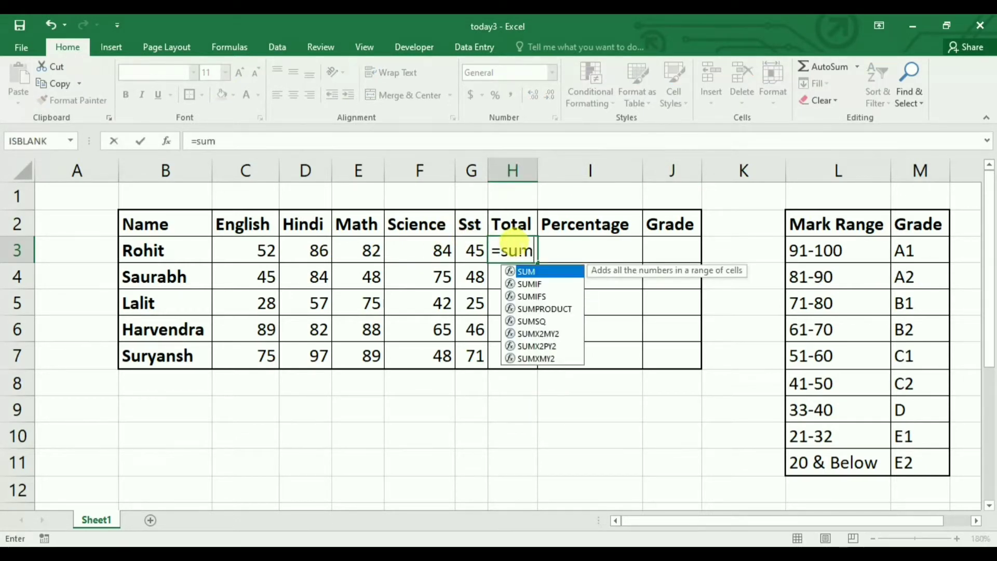
type("(")
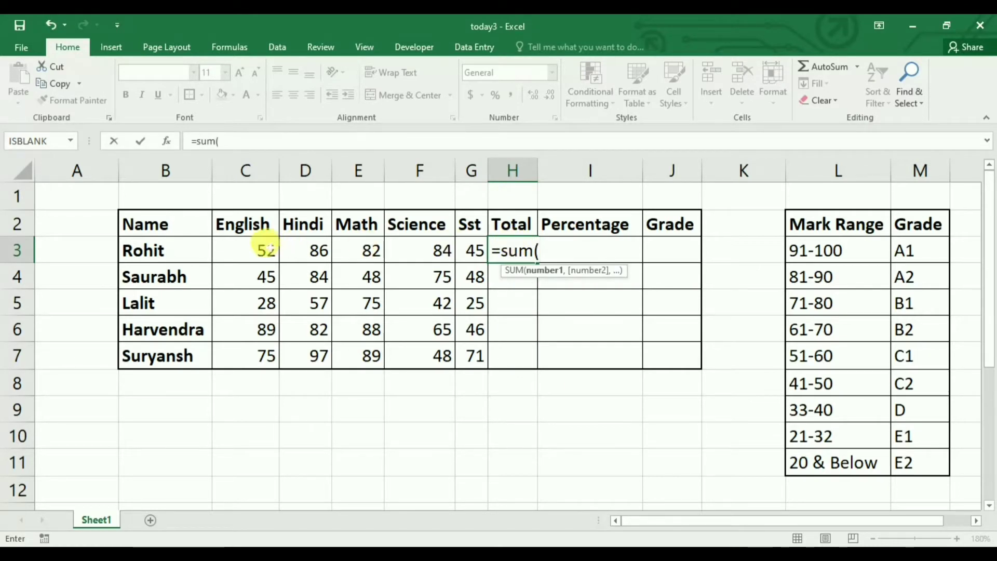
left_click_drag(263, 245, 459, 250)
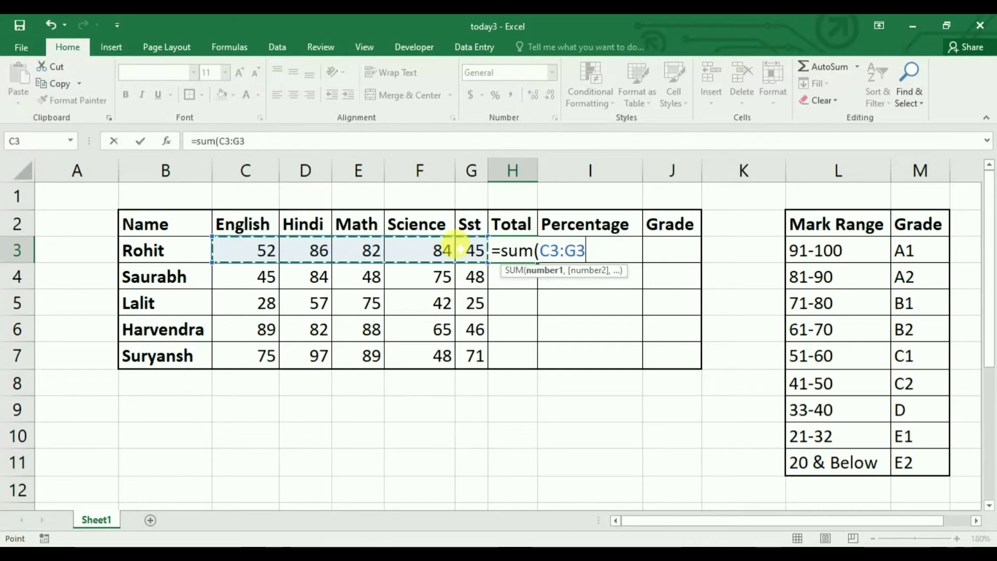
type(")")
key("Return")
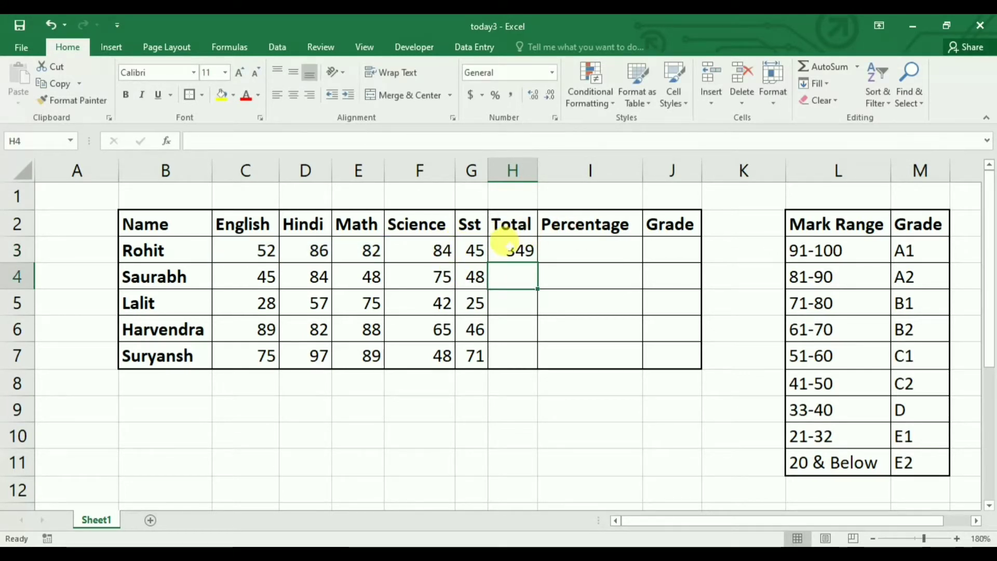
Copy the total formula from H3 down through H7 for the remaining students
left_click(506, 241)
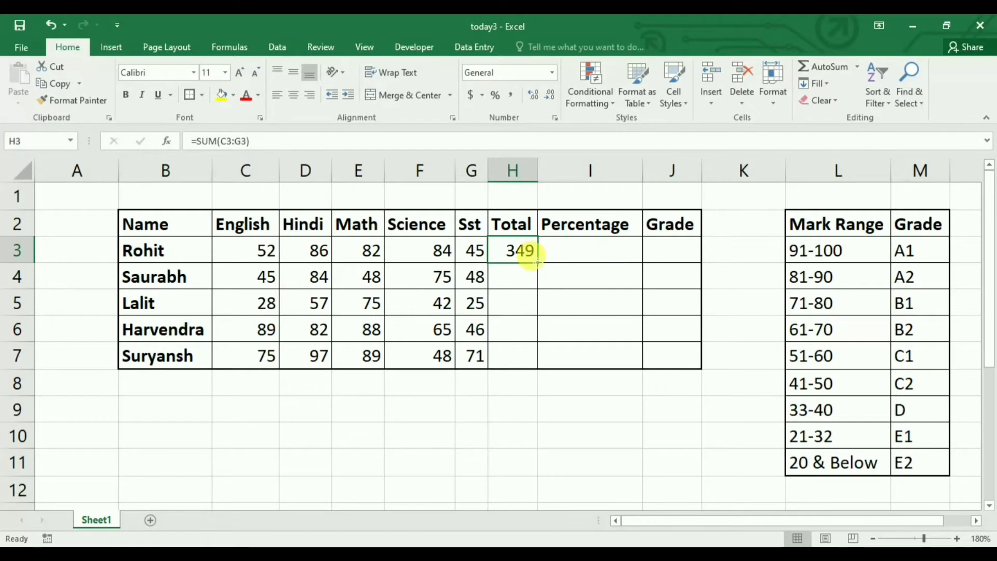
left_click_drag(536, 262, 525, 363)
left_click(510, 406)
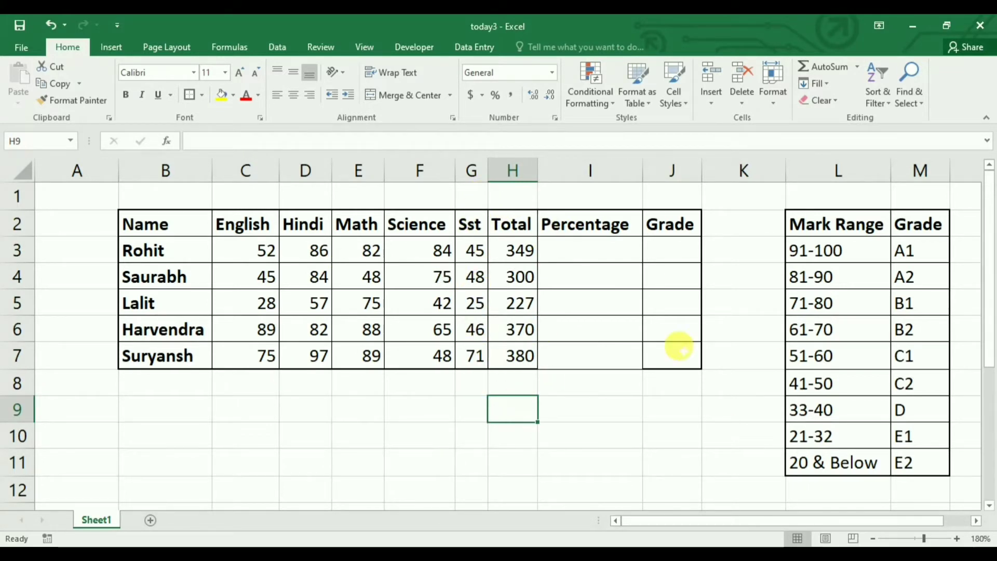
Enter the formula =H3/500*100 in I3 to calculate the first student's percentage
left_click(576, 250)
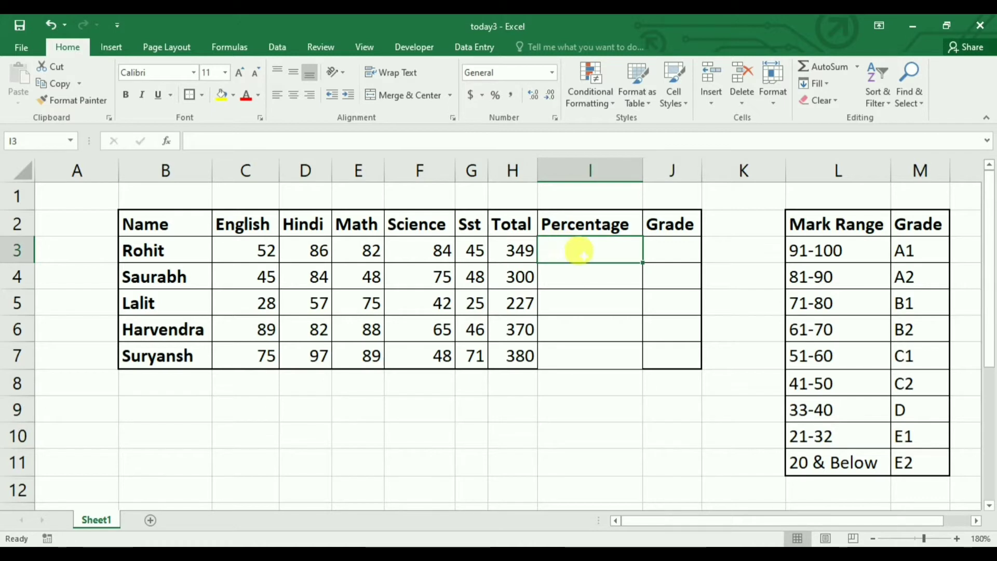
type("=")
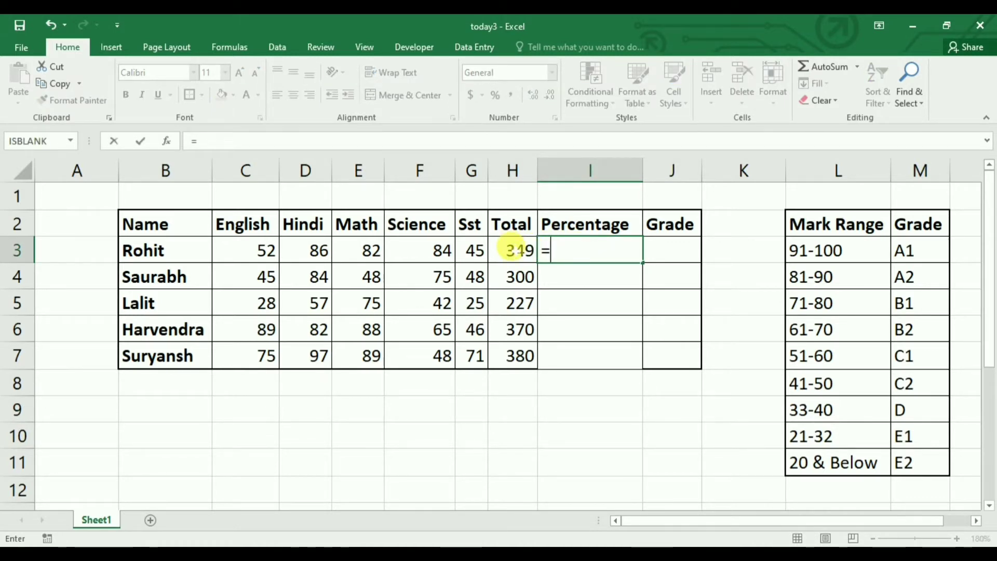
left_click(518, 250)
type("/")
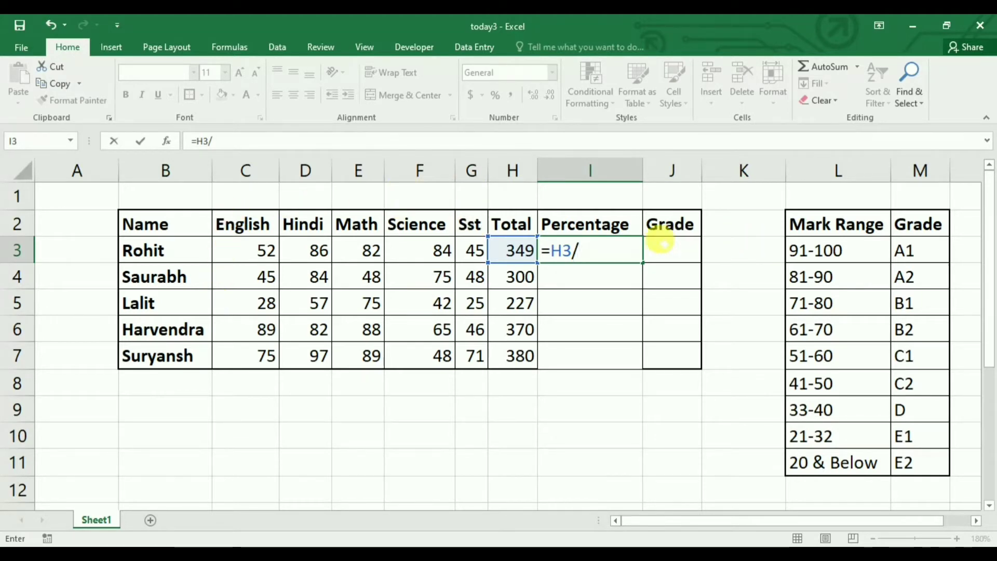
type("500")
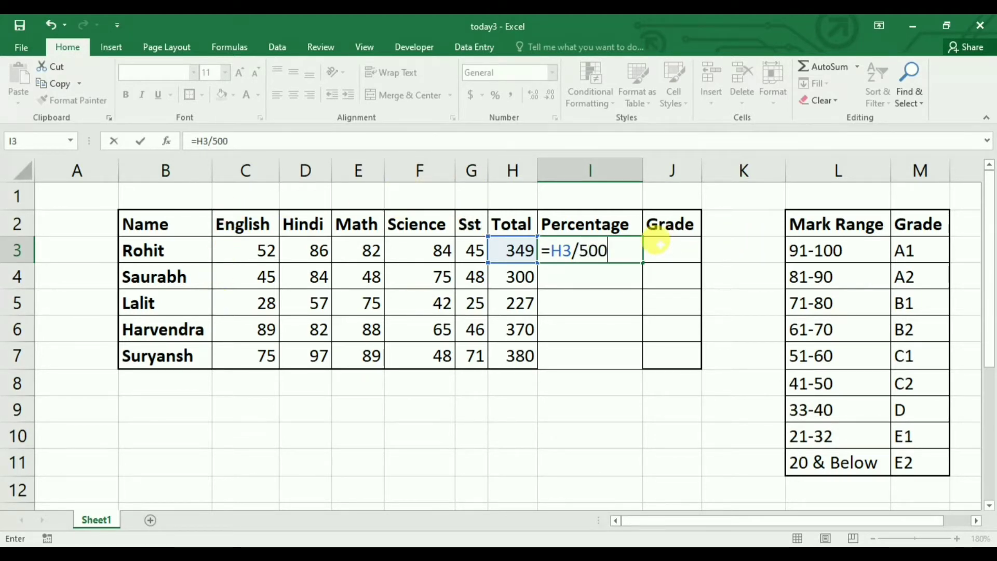
type("*1")
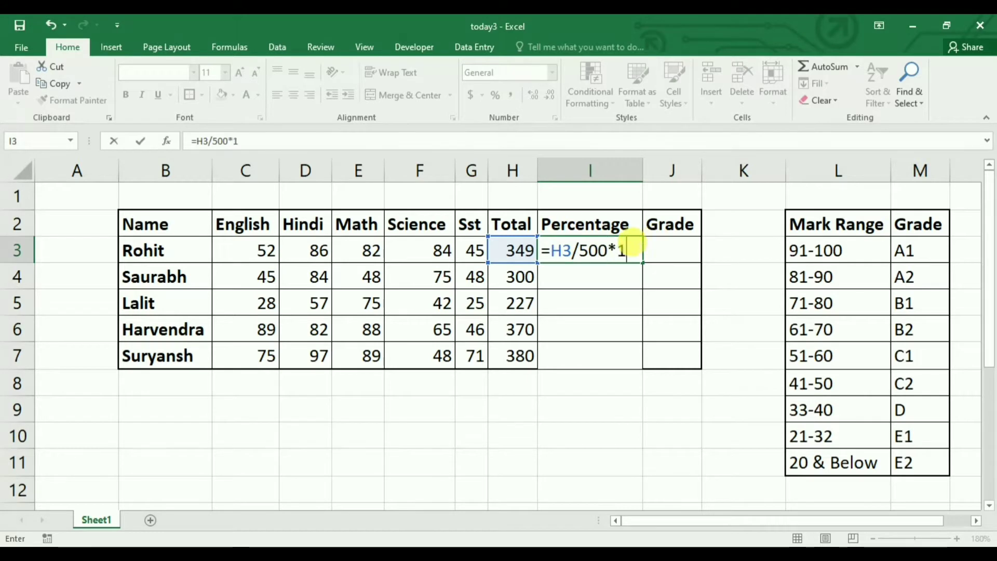
type("00")
key("Return")
Copy the percentage formula from I3 down through I7
left_click(615, 252)
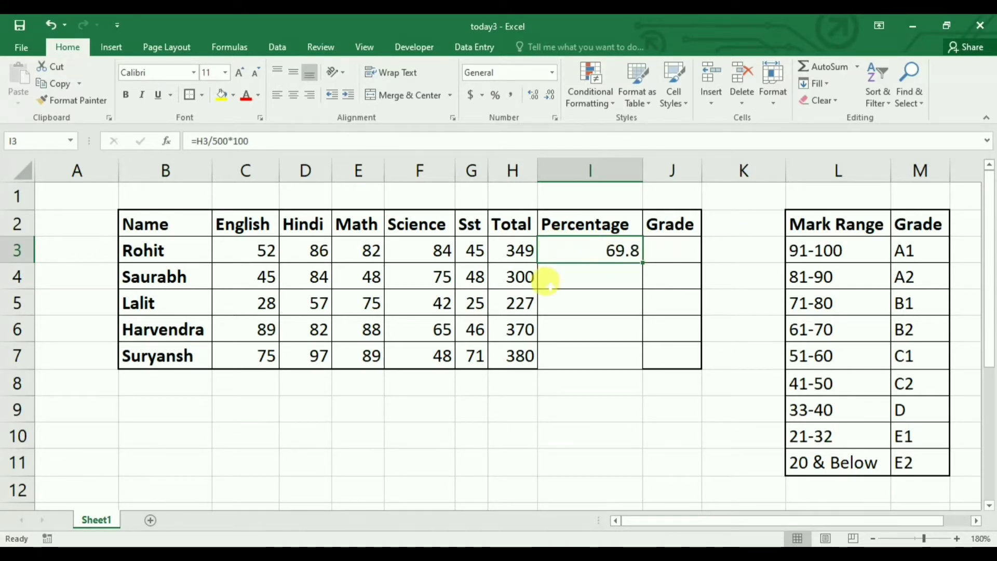
left_click_drag(642, 262, 637, 361)
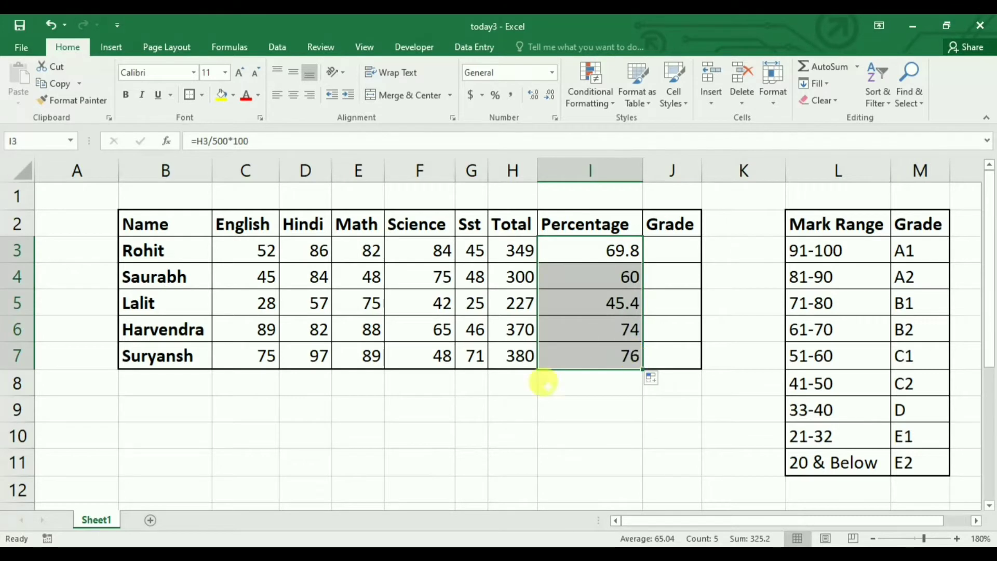
left_click(574, 408)
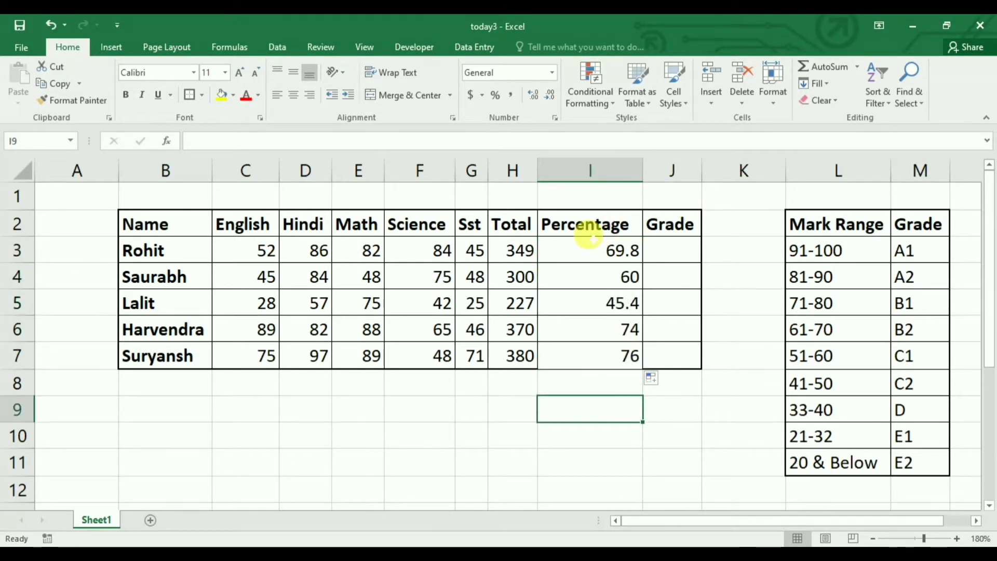
Apply the custom number format 0"%" to I3 and copy it down through I7
left_click(587, 249)
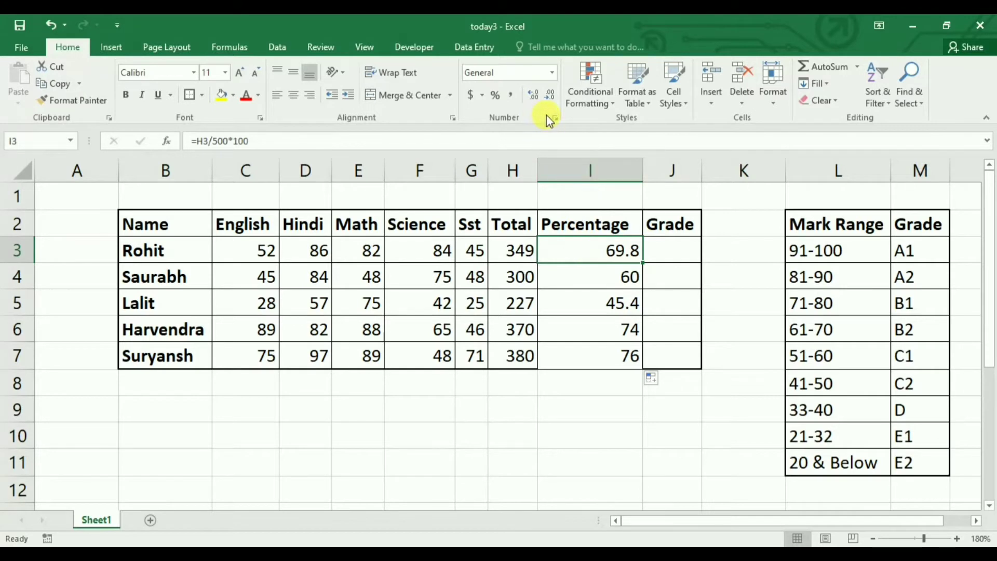
left_click(553, 71)
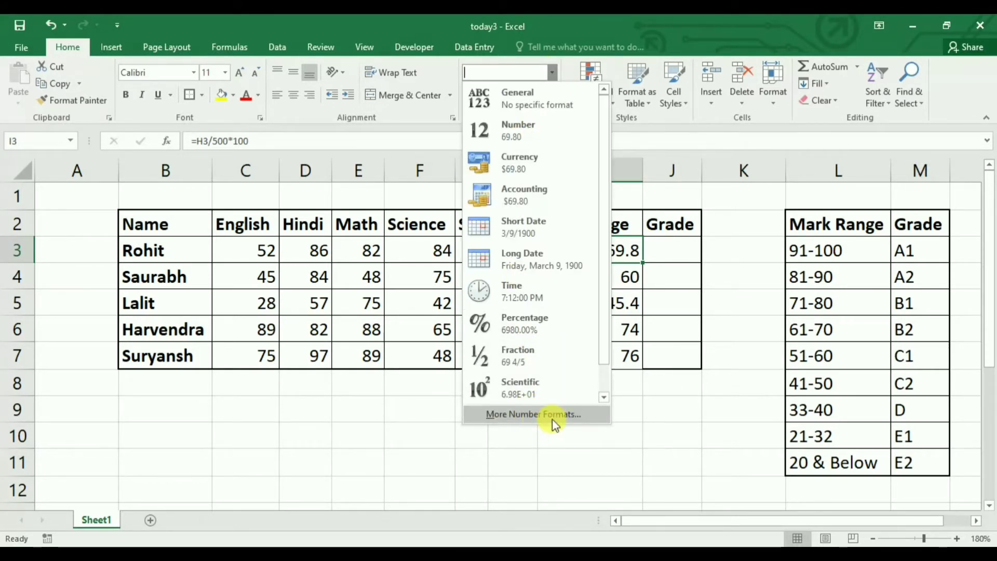
left_click(537, 414)
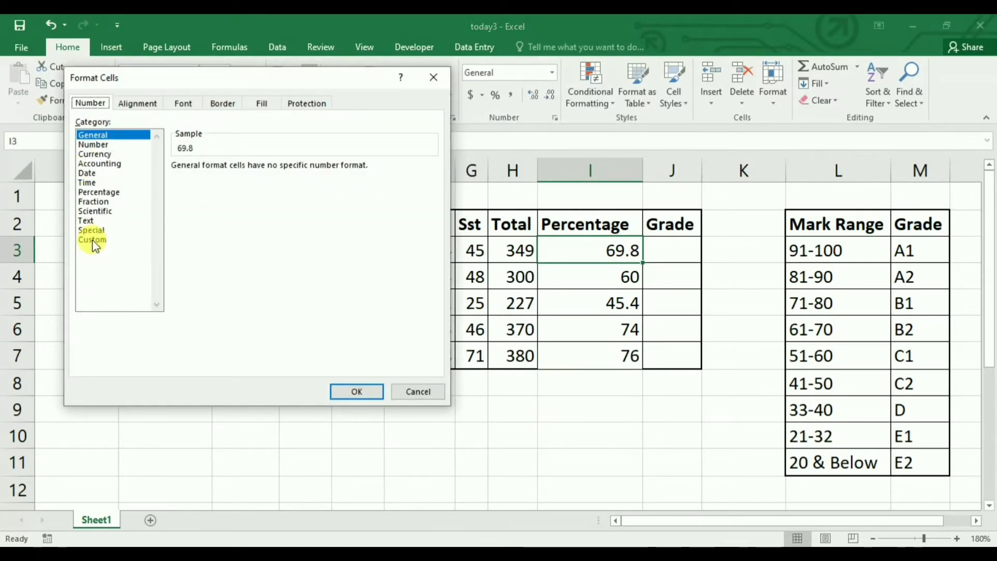
left_click(92, 240)
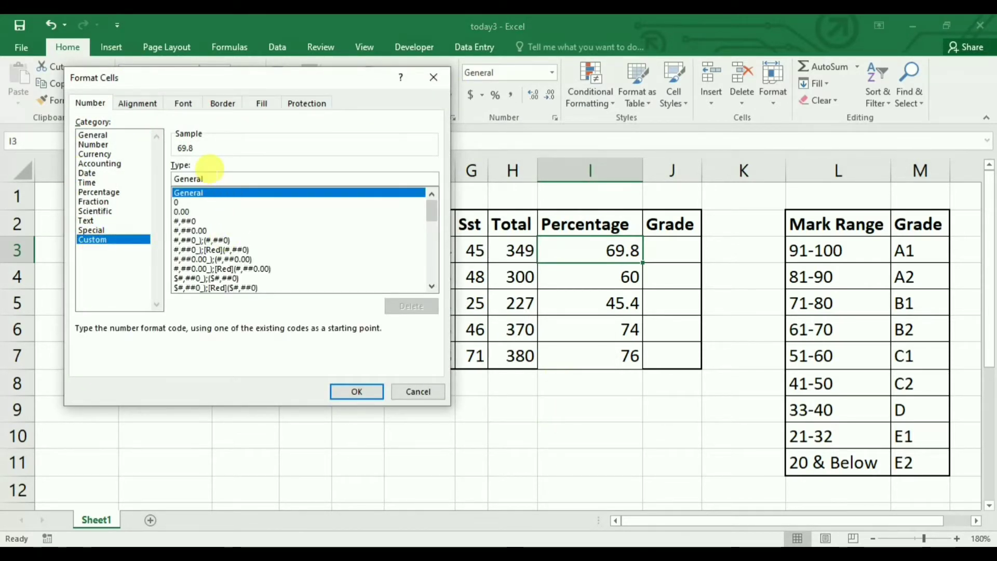
key("BackSpace")
key("BackSpace")
key("BackSpace")
key("BackSpace")
key("BackSpace")
key("BackSpace")
key("BackSpace")
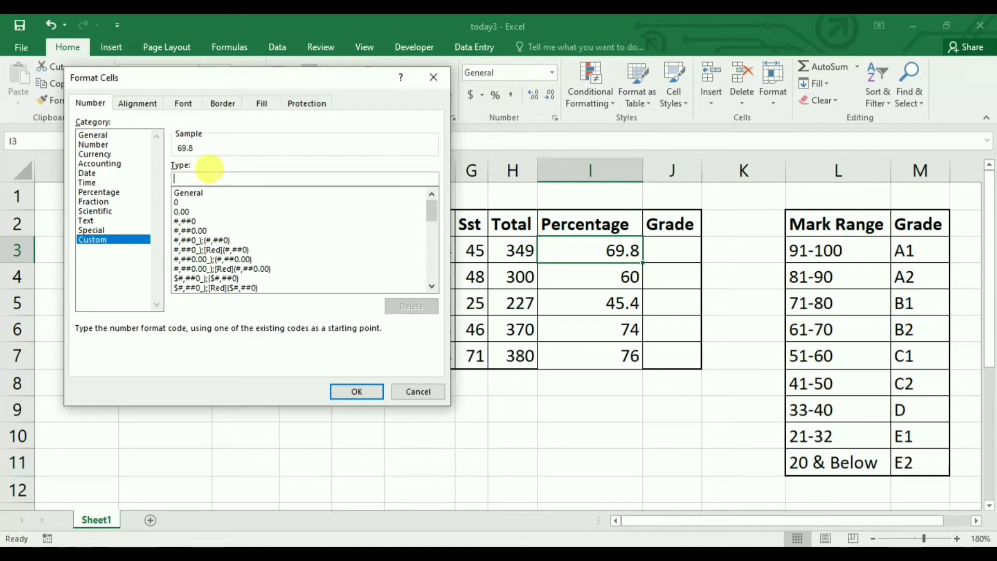
type("0\"%")
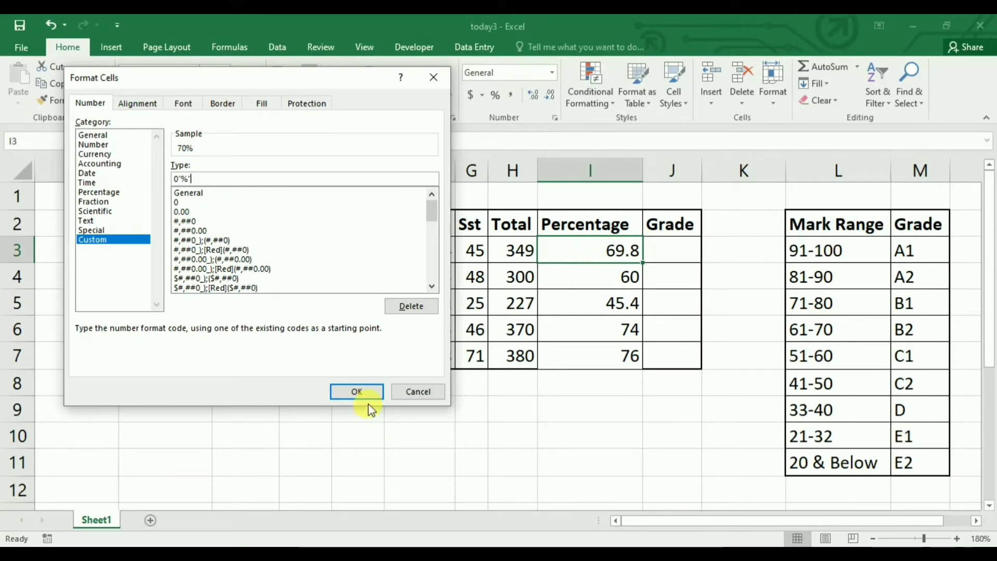
left_click(362, 389)
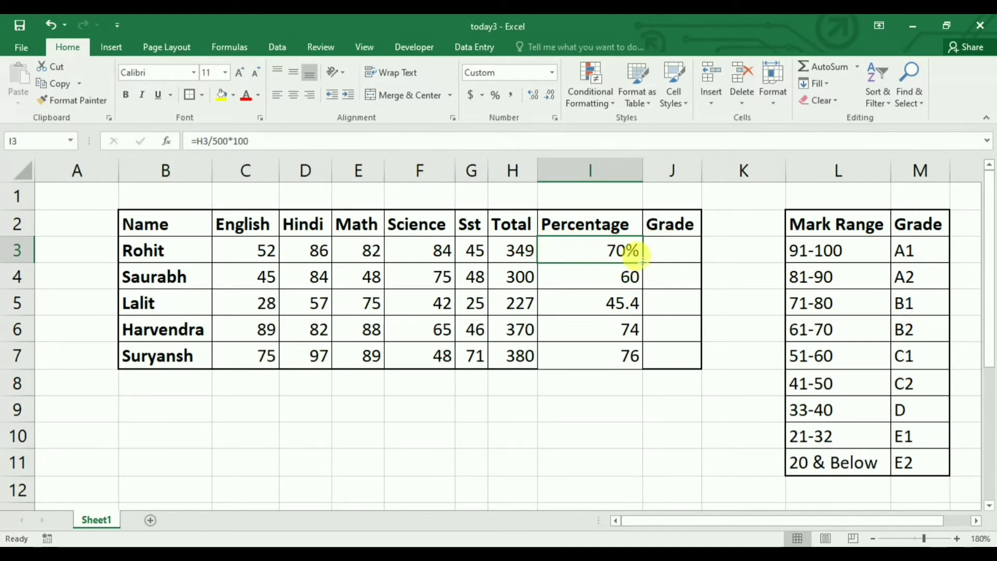
left_click_drag(642, 263, 641, 369)
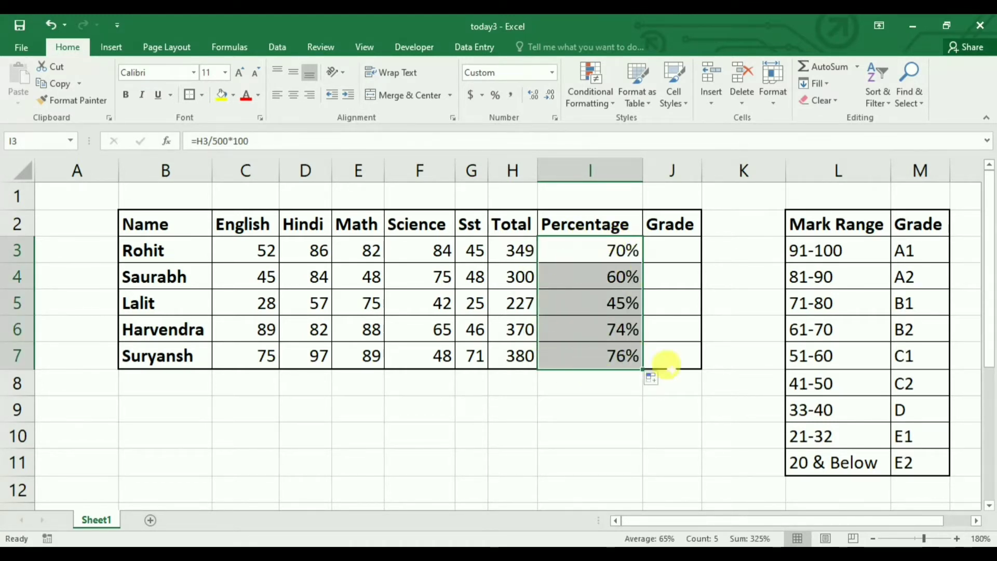
Start a grade formula in J3 with =if(I3>=91,"A1", to return A1 for percentages of 91 or more
left_click(685, 249)
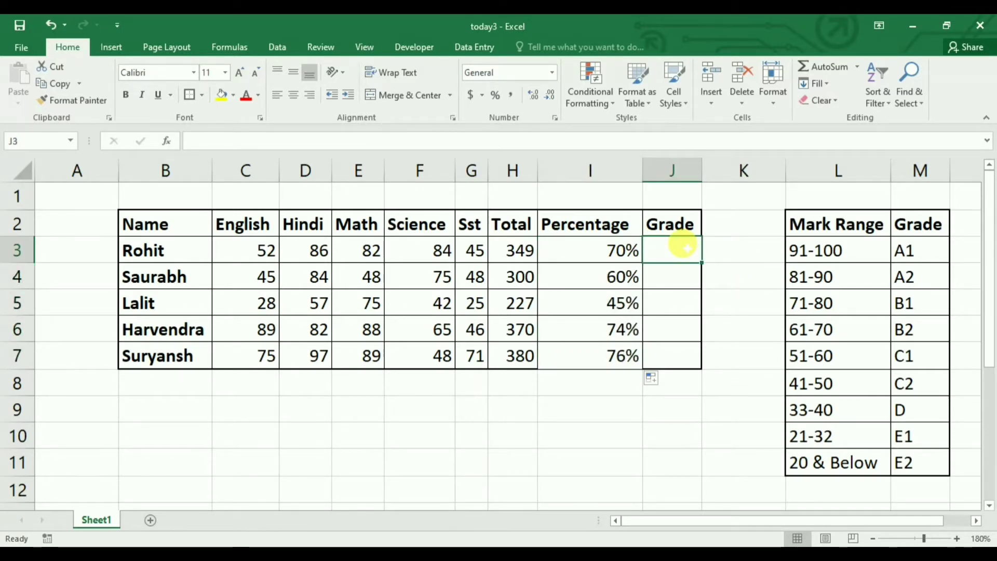
type("=if")
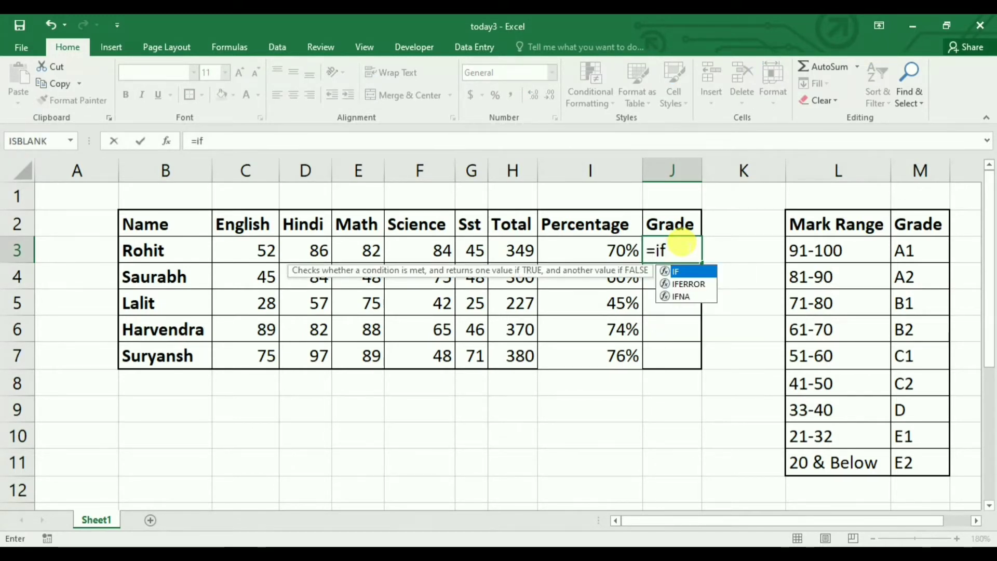
type("(")
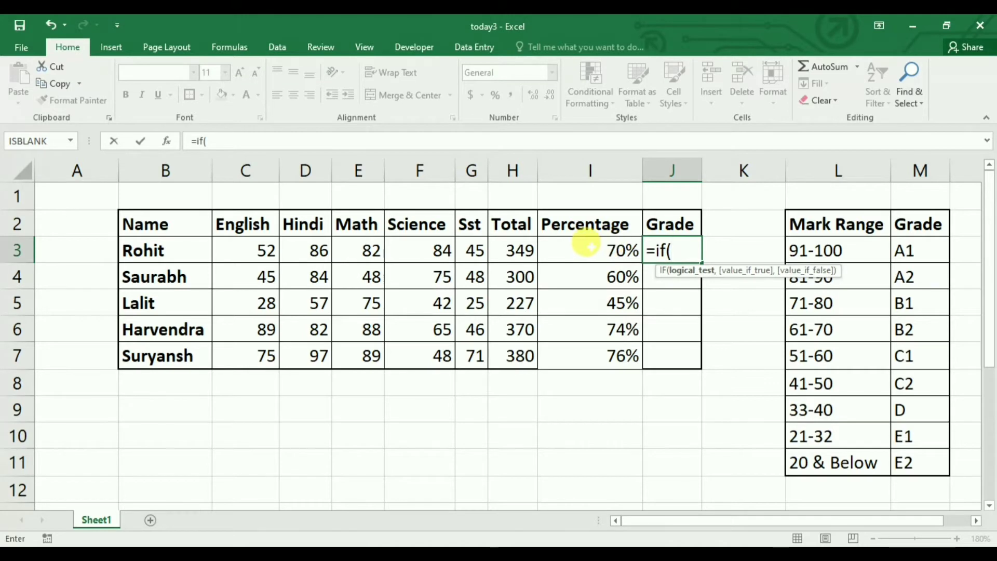
left_click(588, 246)
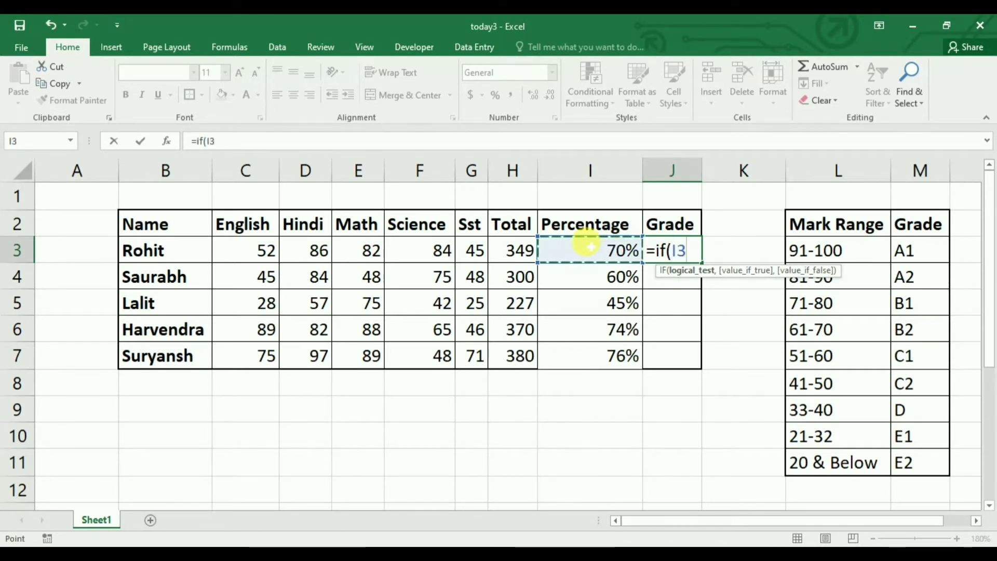
type(">")
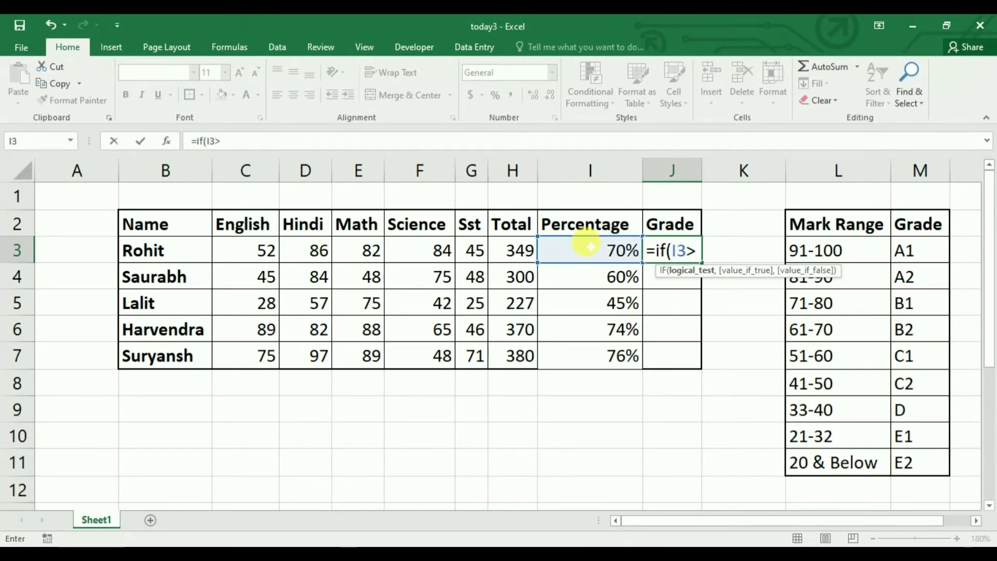
type("=91")
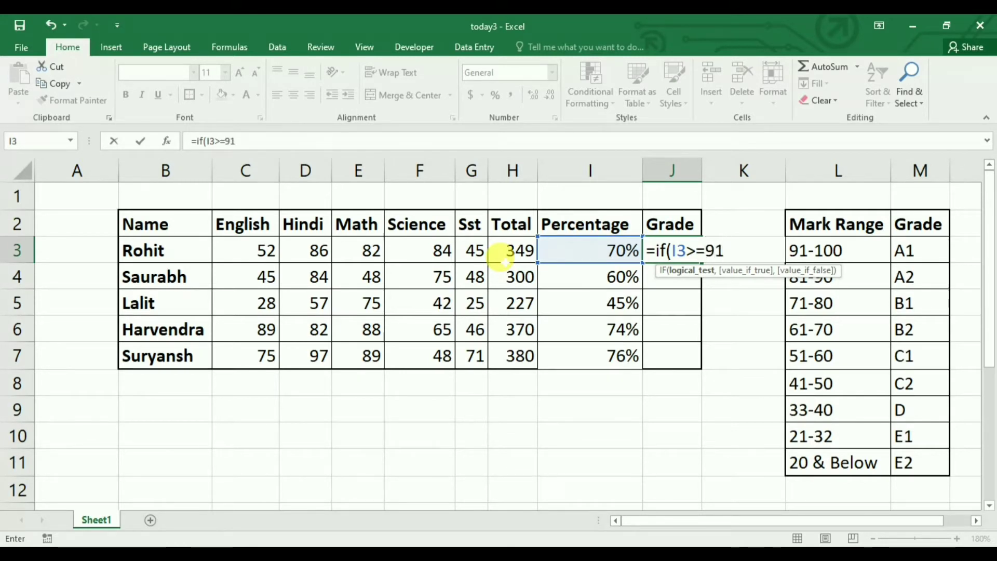
type(",\"A1")
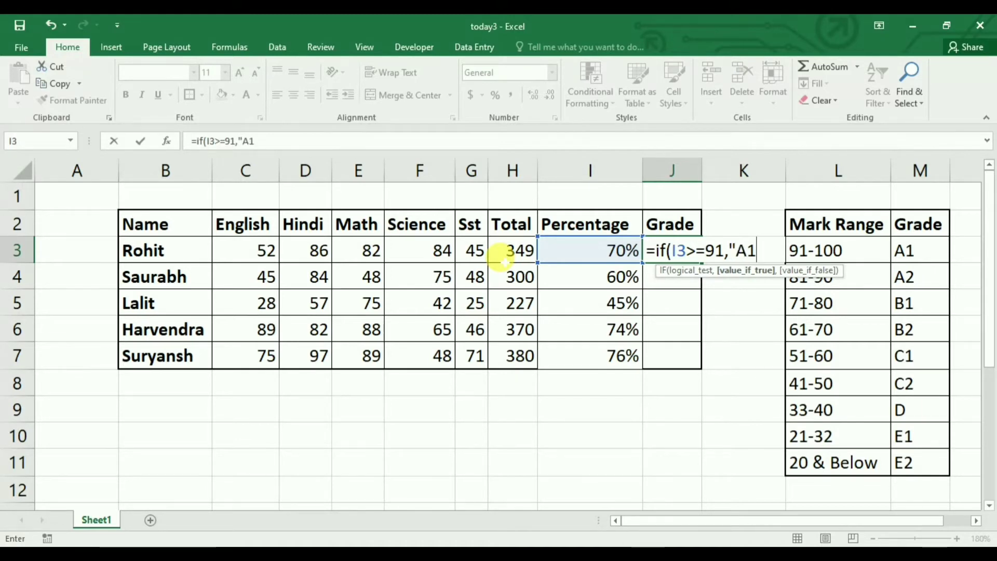
type("\",")
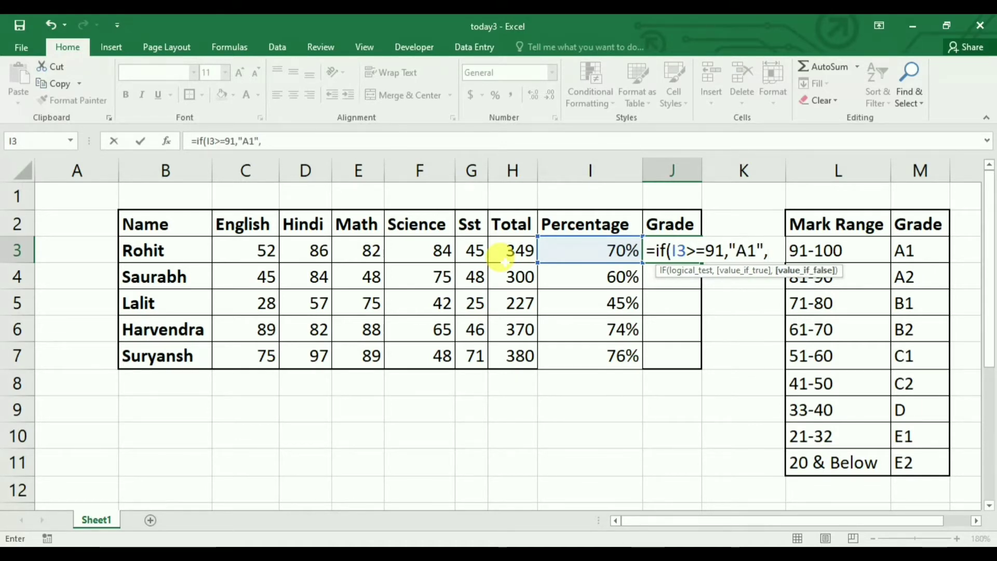
type("if")
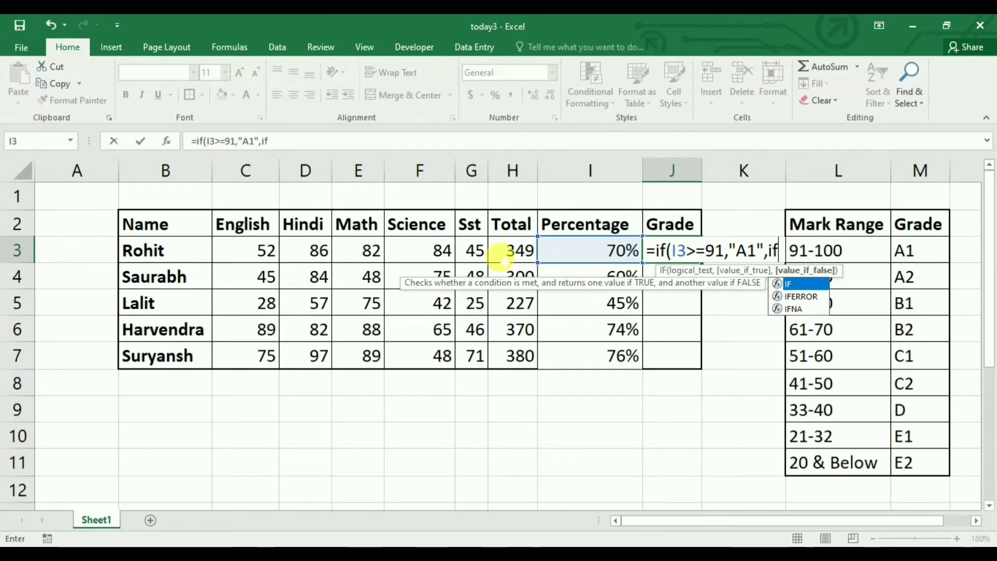
type("(")
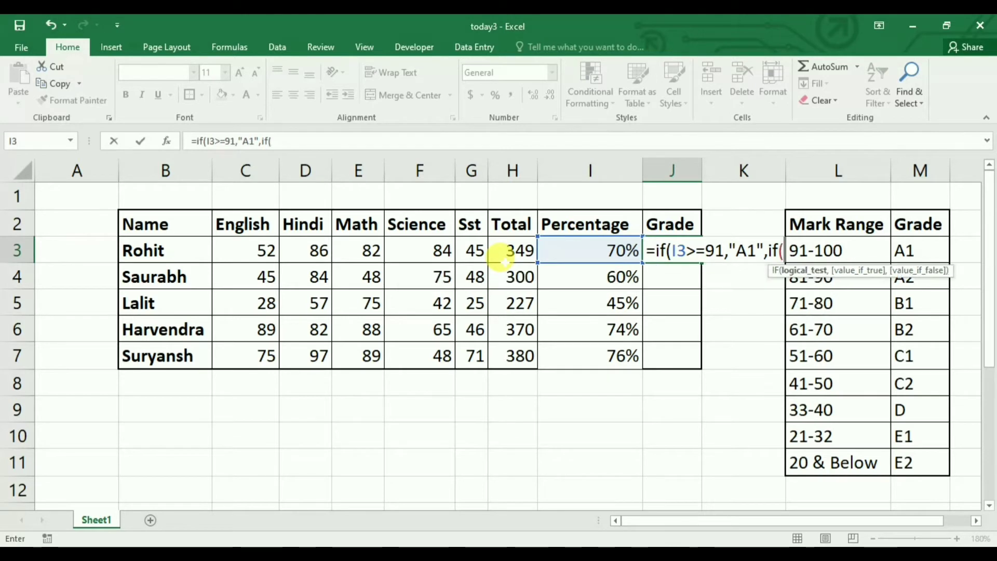
Extend the J3 formula with a nested if(I3>=81,"A2", to return grade A2
left_click(571, 251)
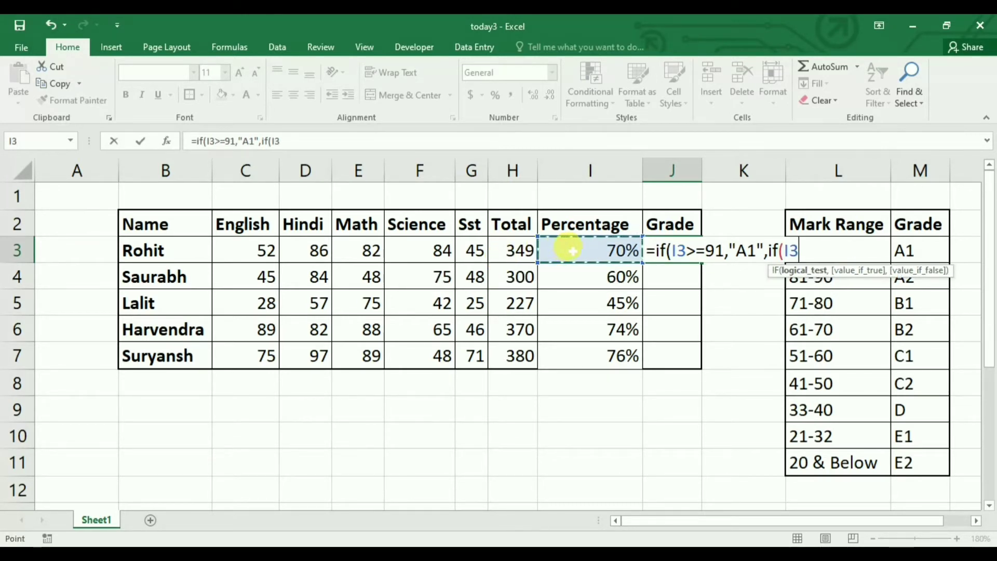
type(">")
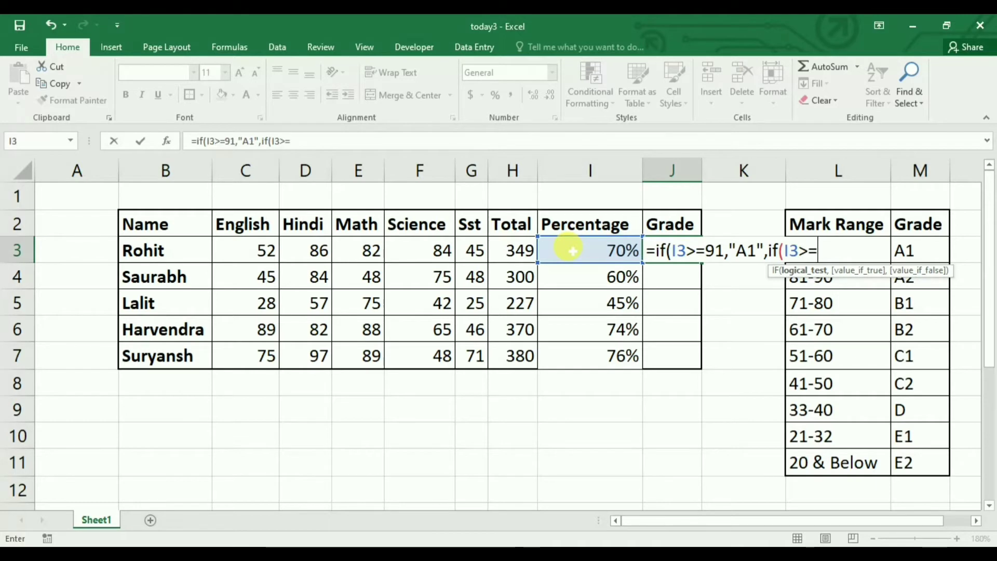
type("=81,\"")
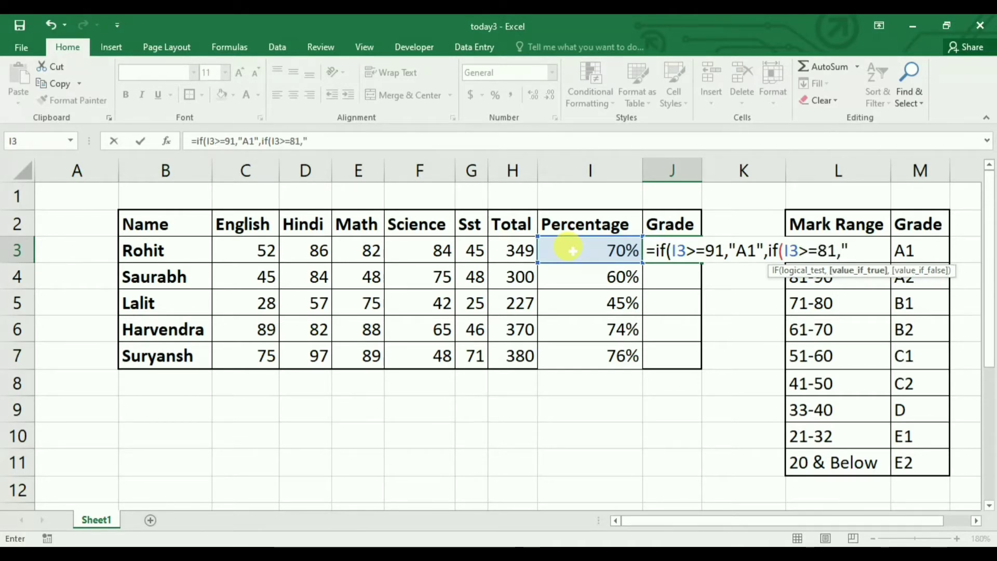
type("A2")
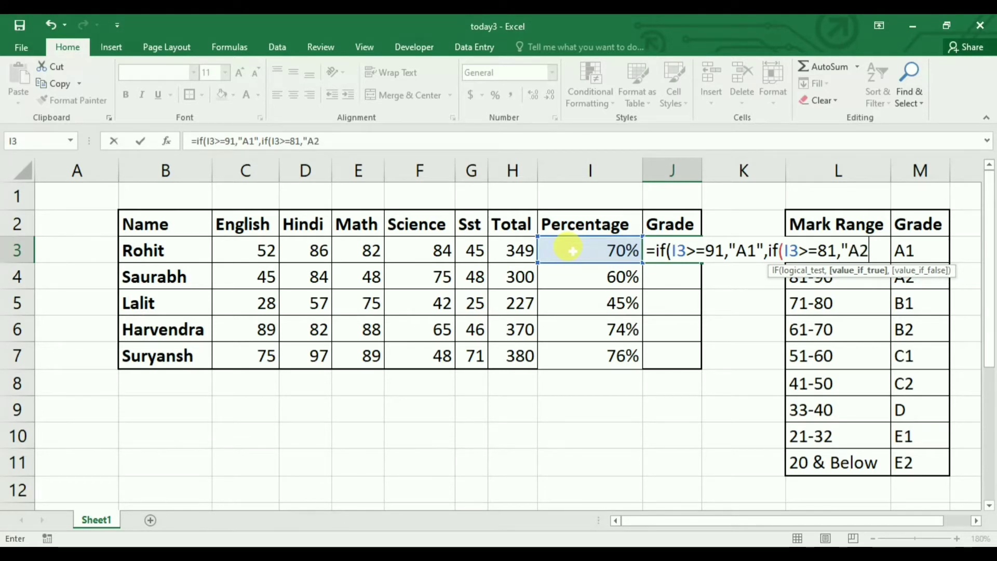
type("\",")
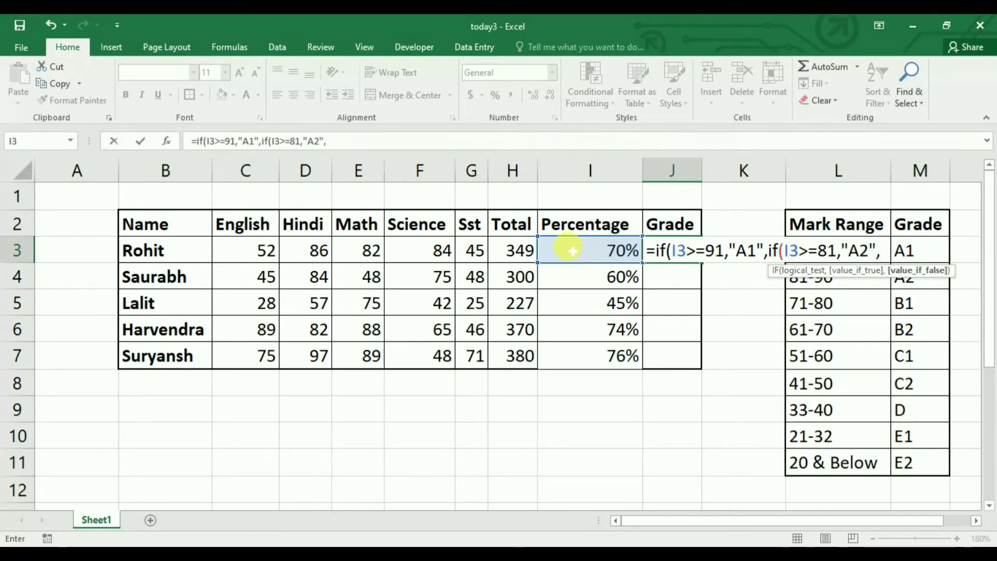
type("if(")
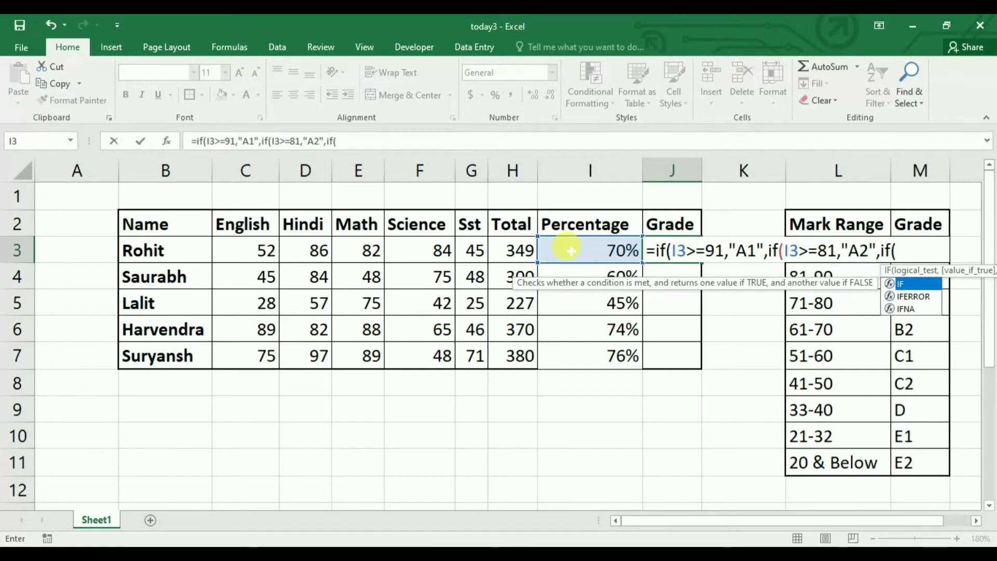
Extend the J3 formula with a third nested condition, if(I3>=71,"B1", for grade B1
left_click(571, 251)
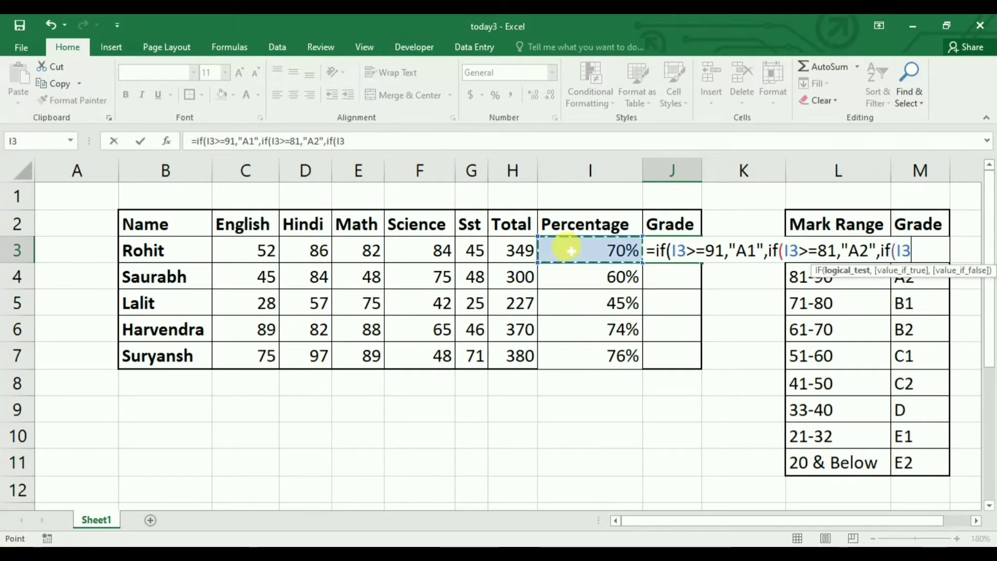
type(">")
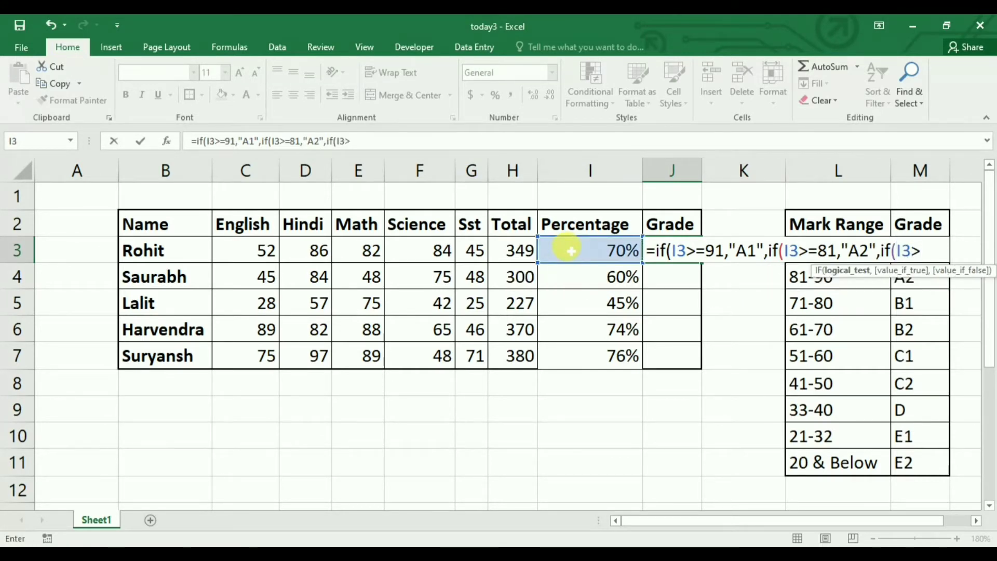
type("=7")
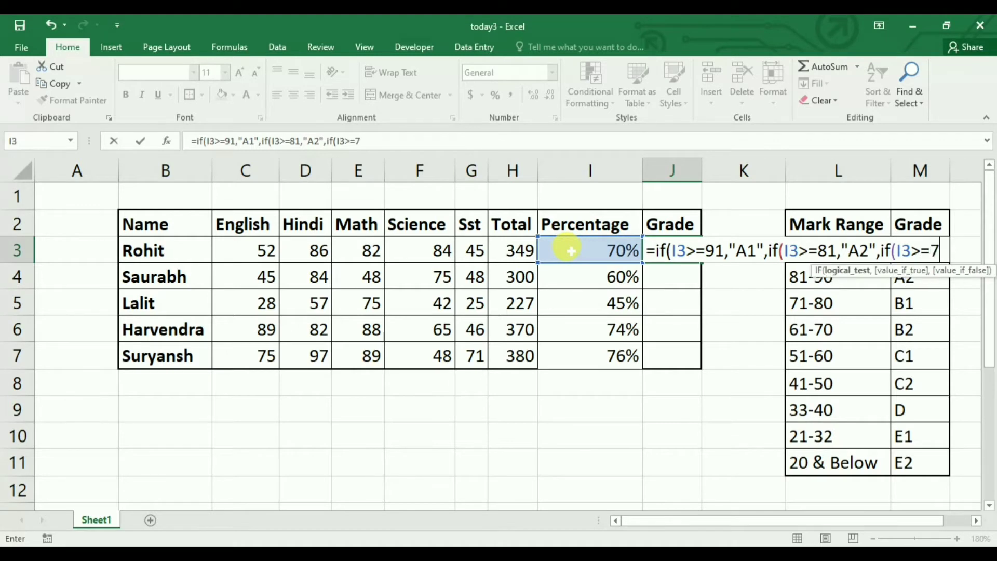
type("1,\"")
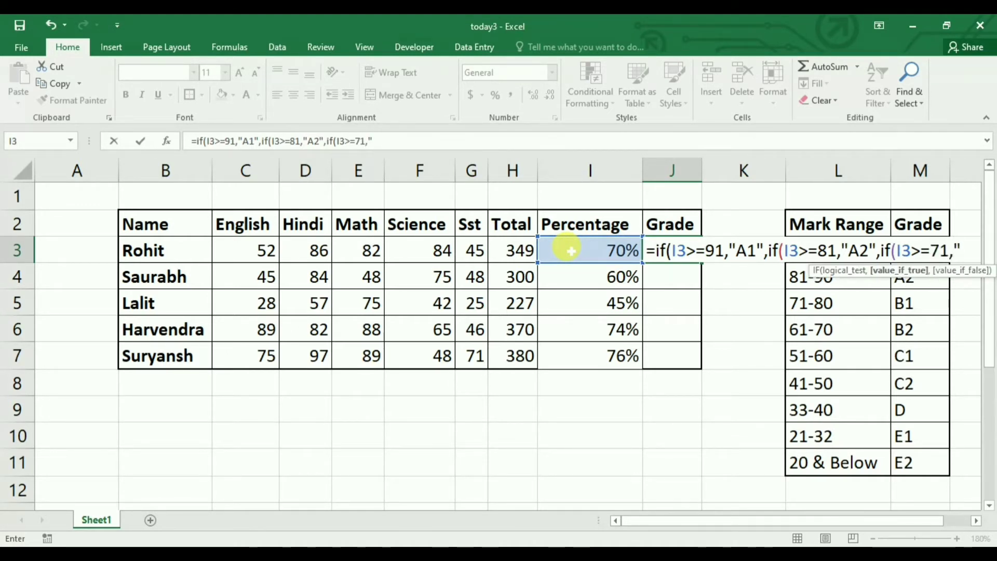
type("b1")
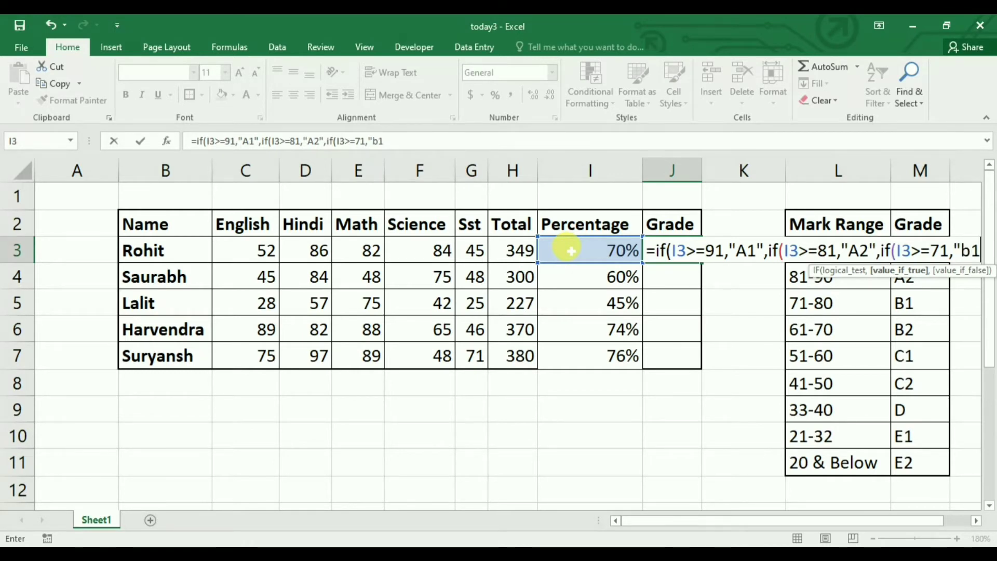
key("BackSpace")
type("1\"")
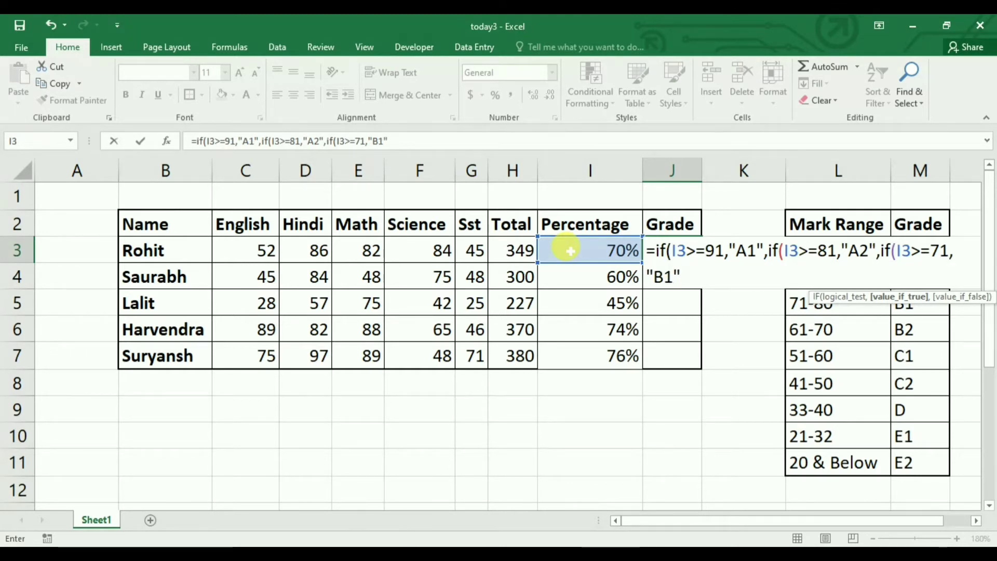
type(",")
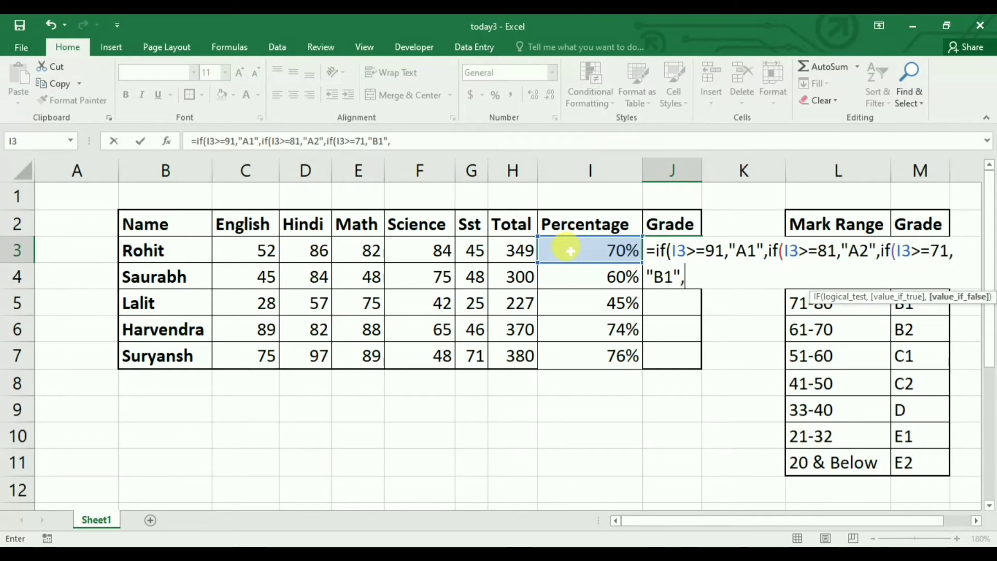
type("if")
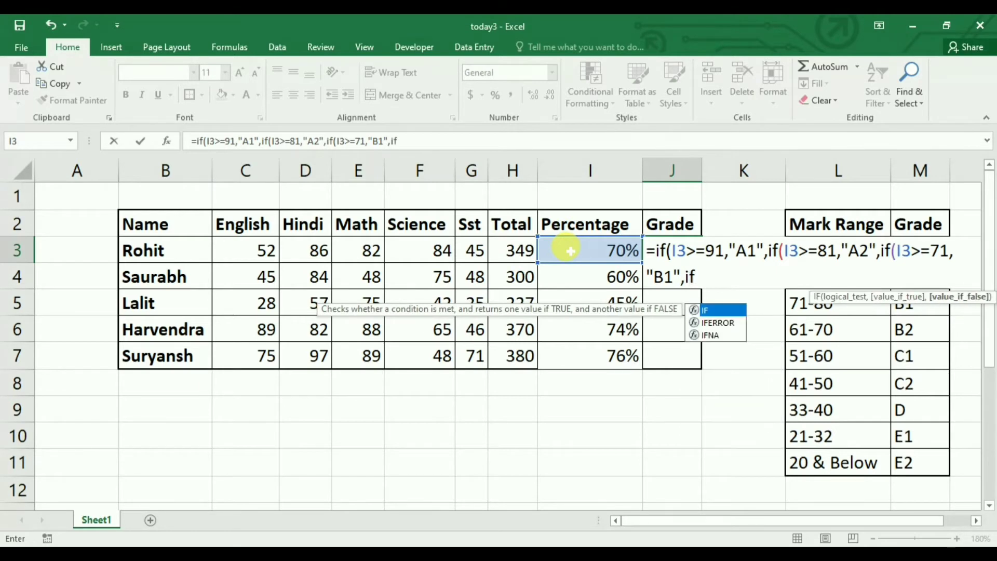
type("(")
Add the fourth condition if(I3>=61,"B2" to the nested grade formula in J3
left_click(570, 251)
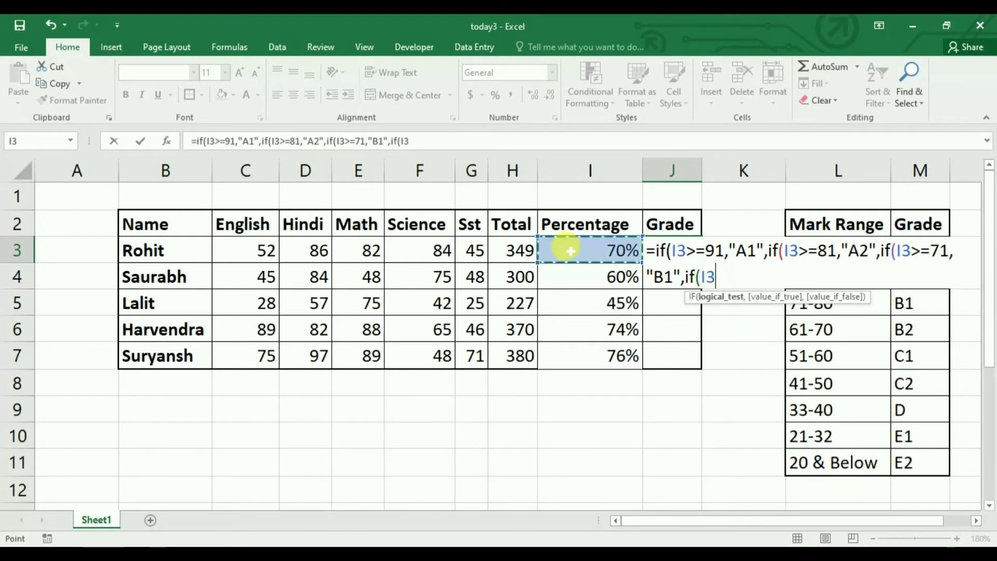
type(">")
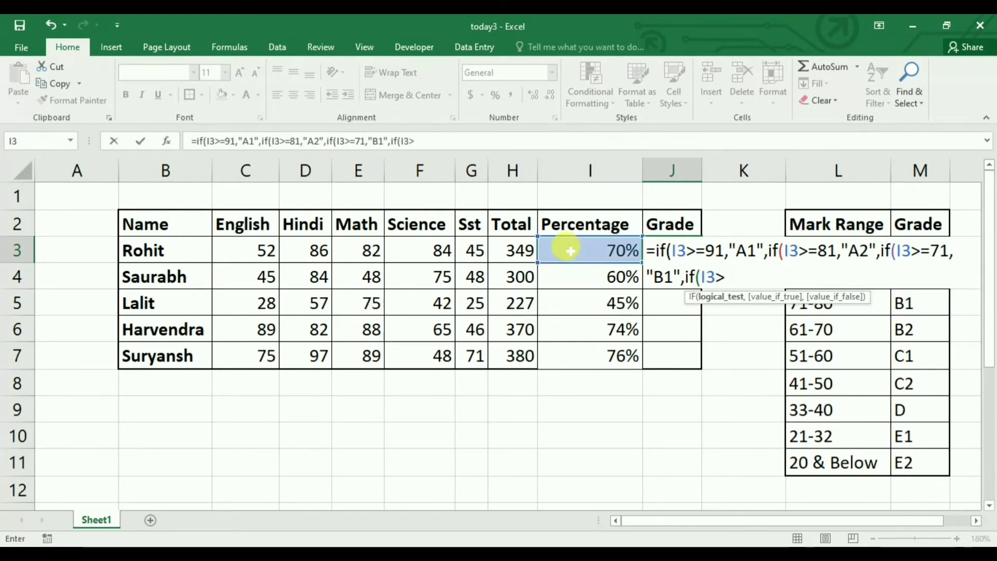
type("=61,\"")
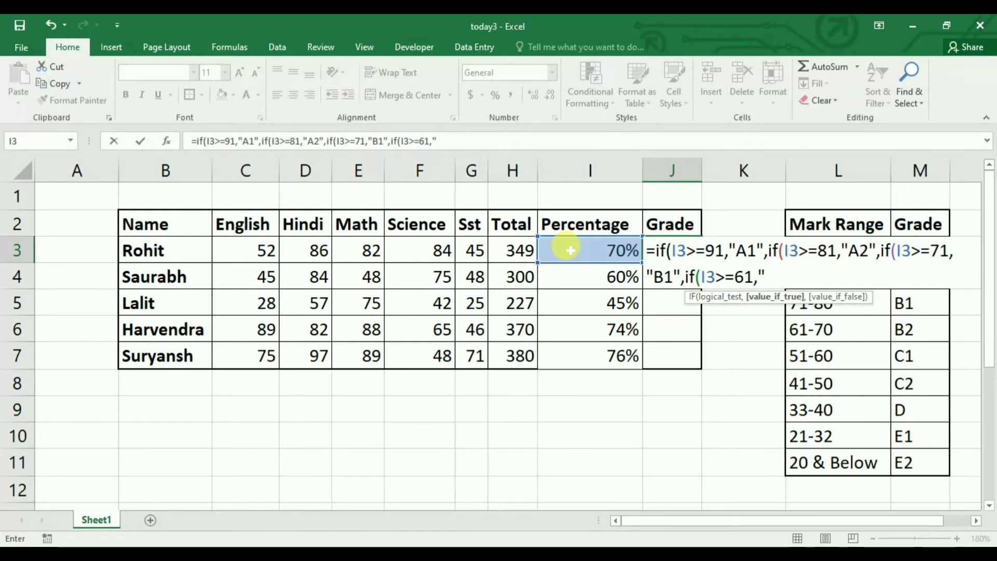
type("B2\",if")
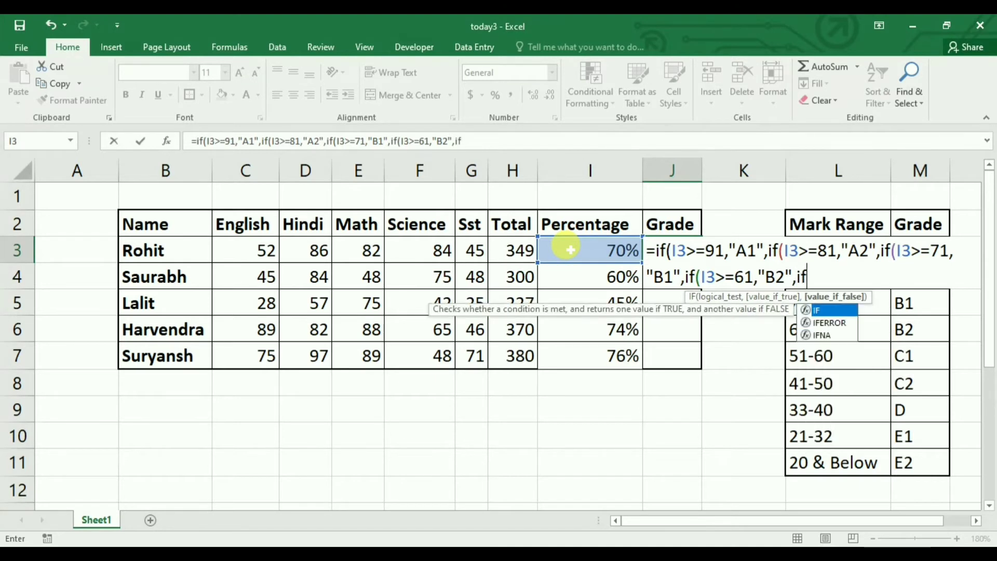
type("(")
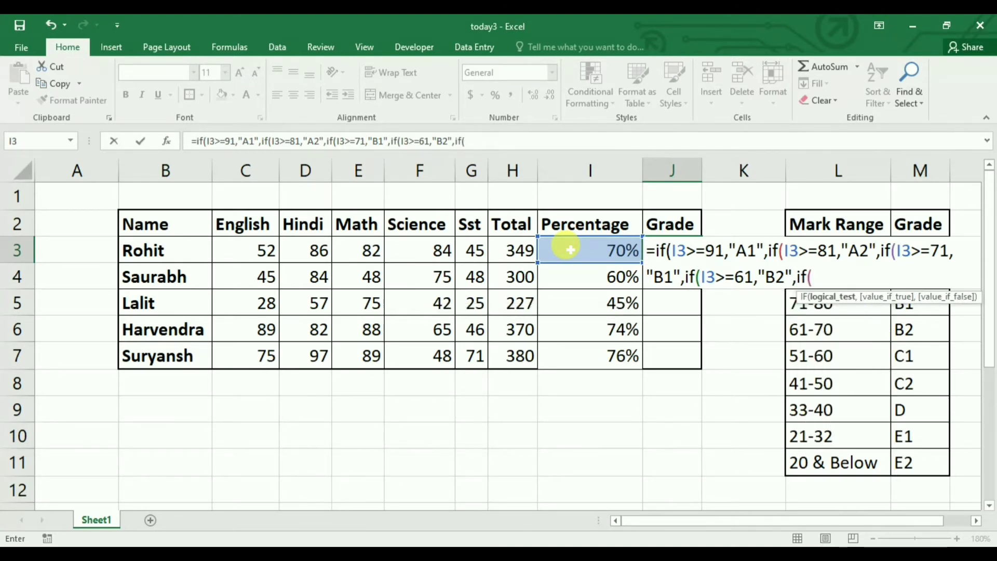
Add the fifth condition if(I3>=51,"C1", to the nested grade formula in J3
left_click(570, 250)
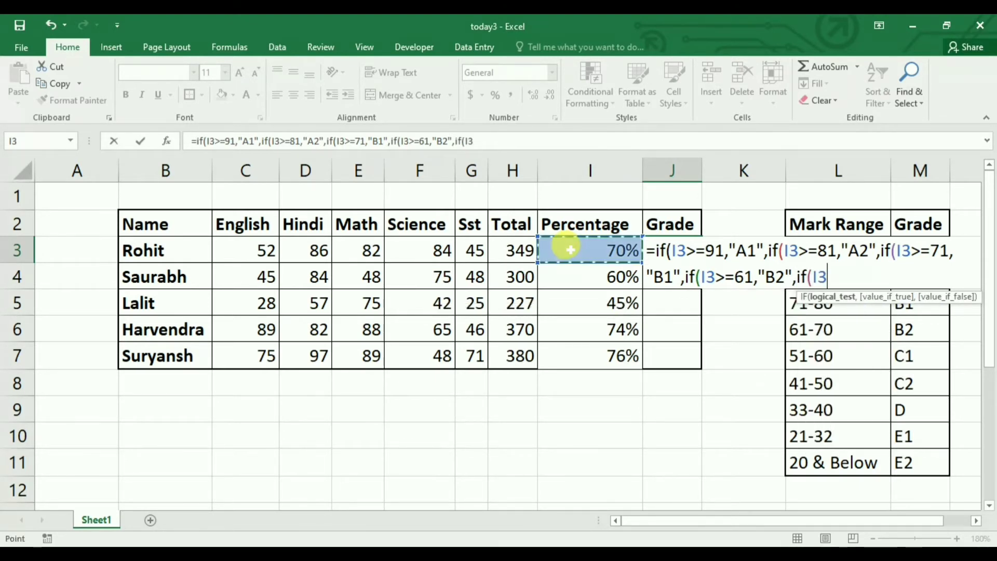
type(">")
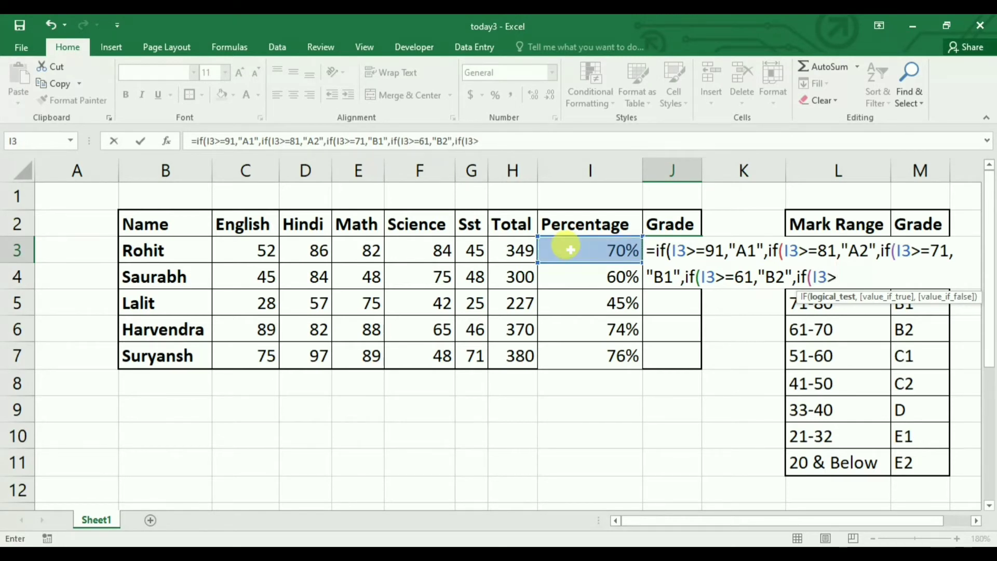
type("=51,")
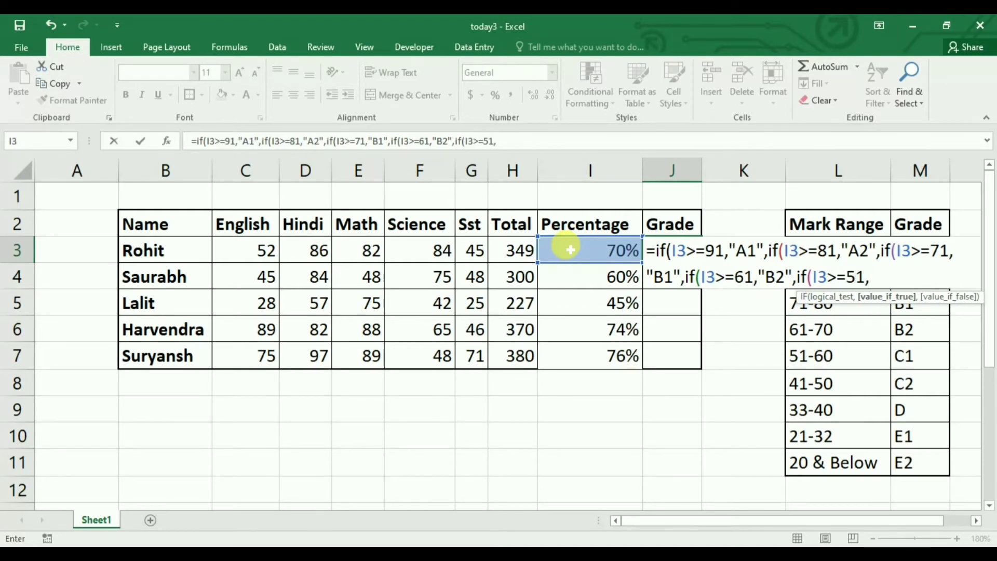
type("\"C1")
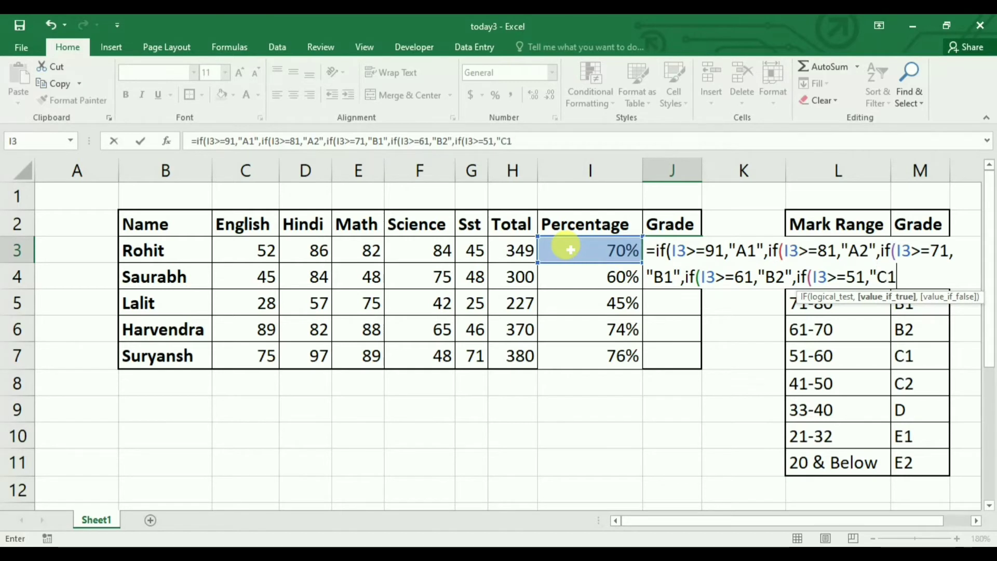
type("\",")
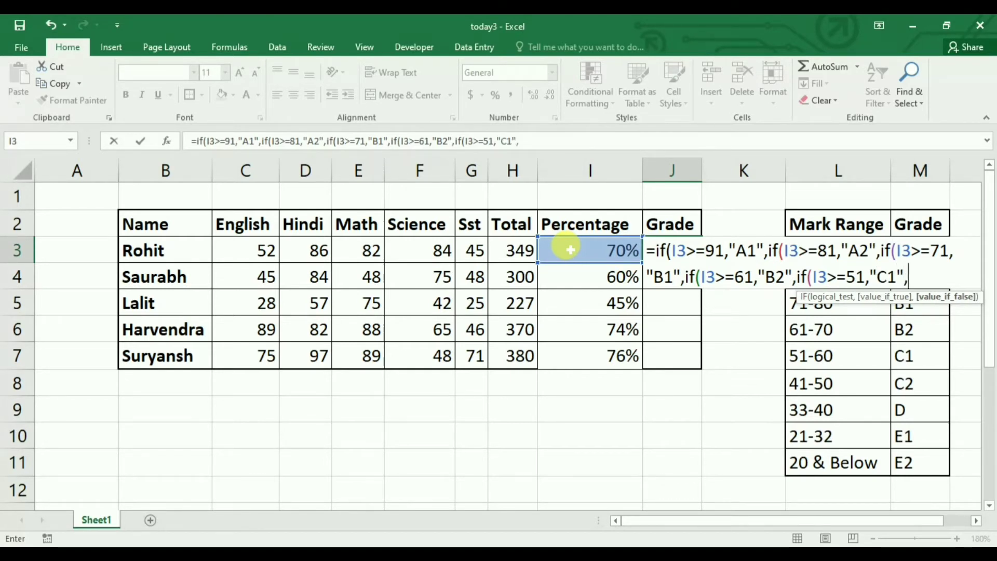
type("if")
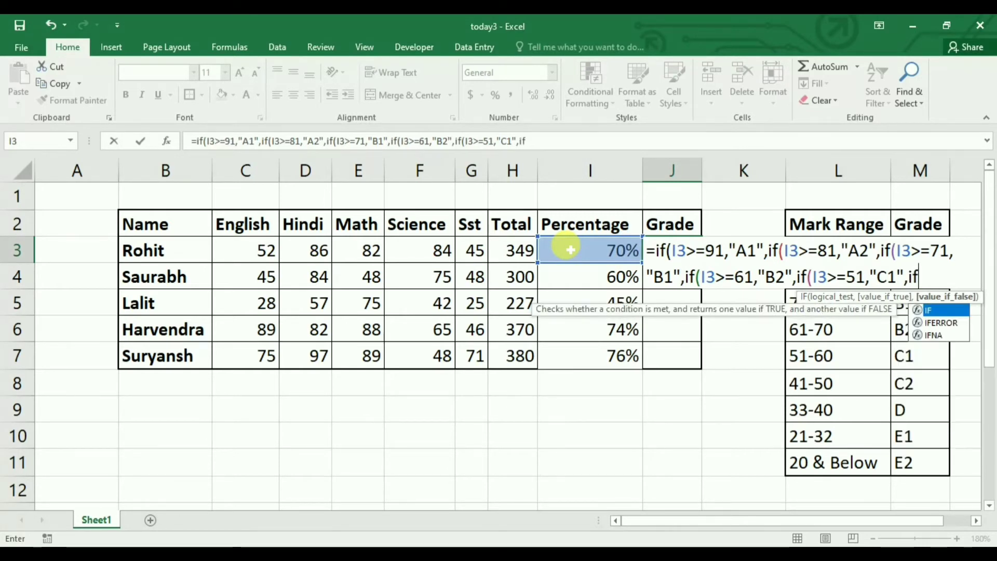
type("(")
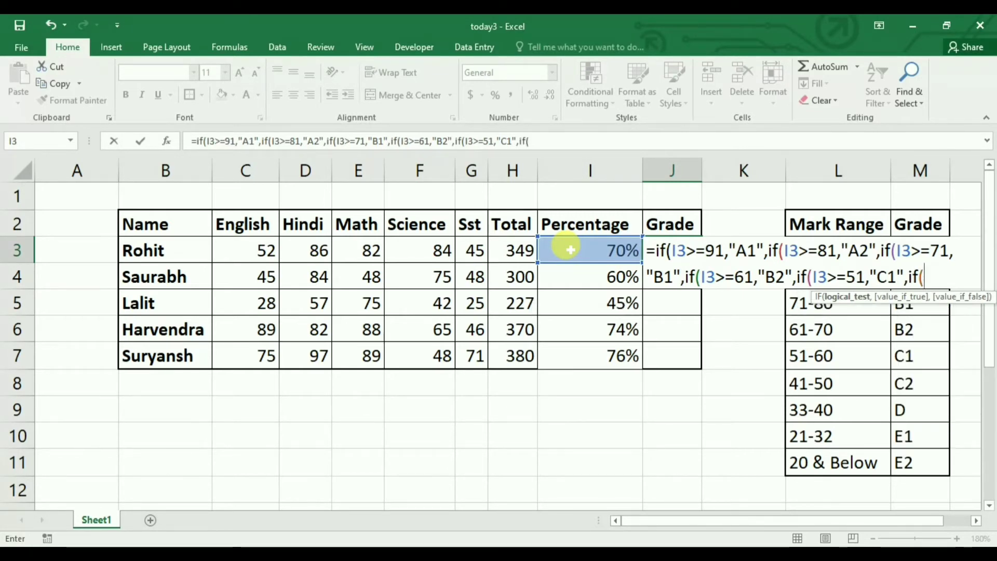
Add the sixth condition if(I3>=41,"C2", to the nested grade formula in J3
left_click(570, 249)
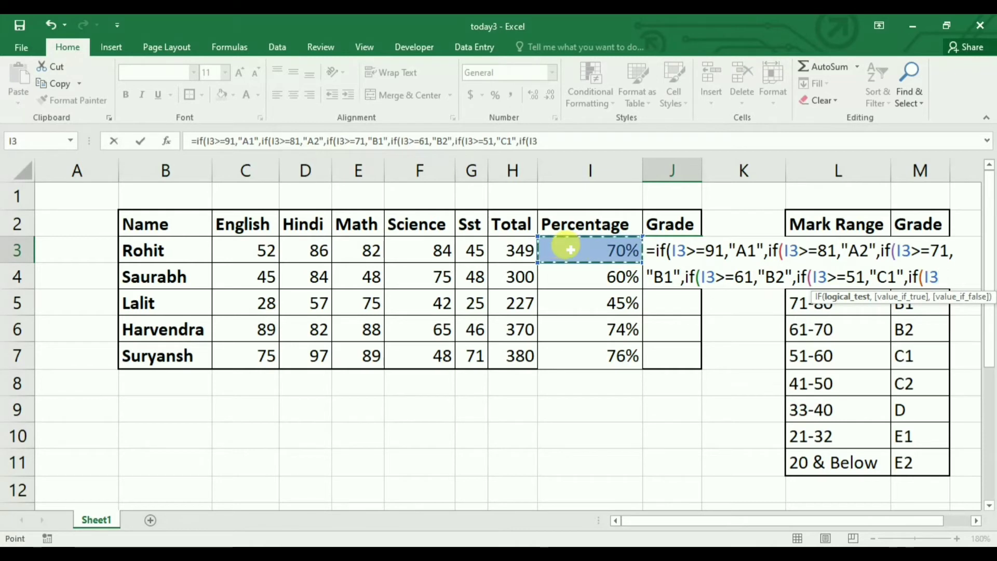
type(">=")
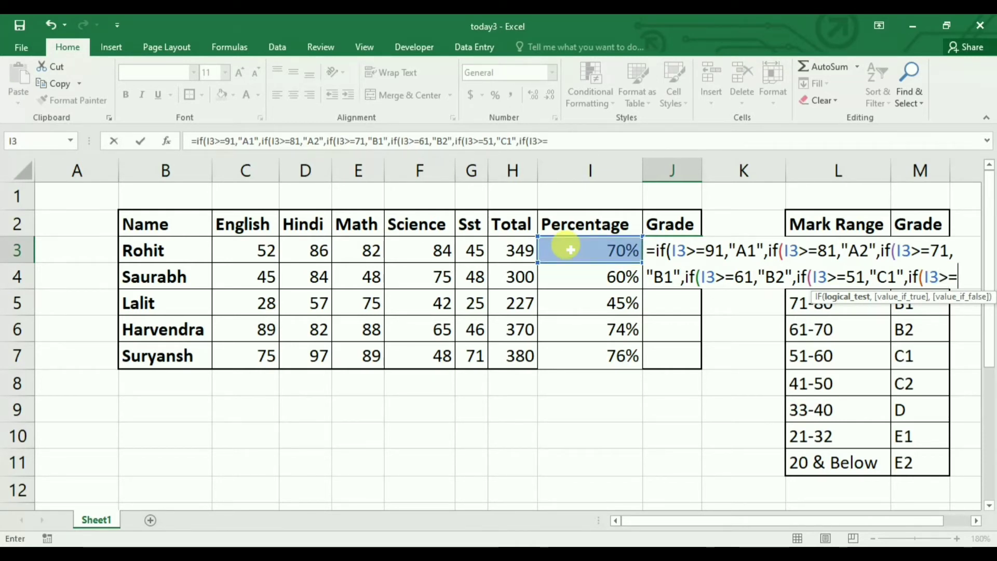
type("41,")
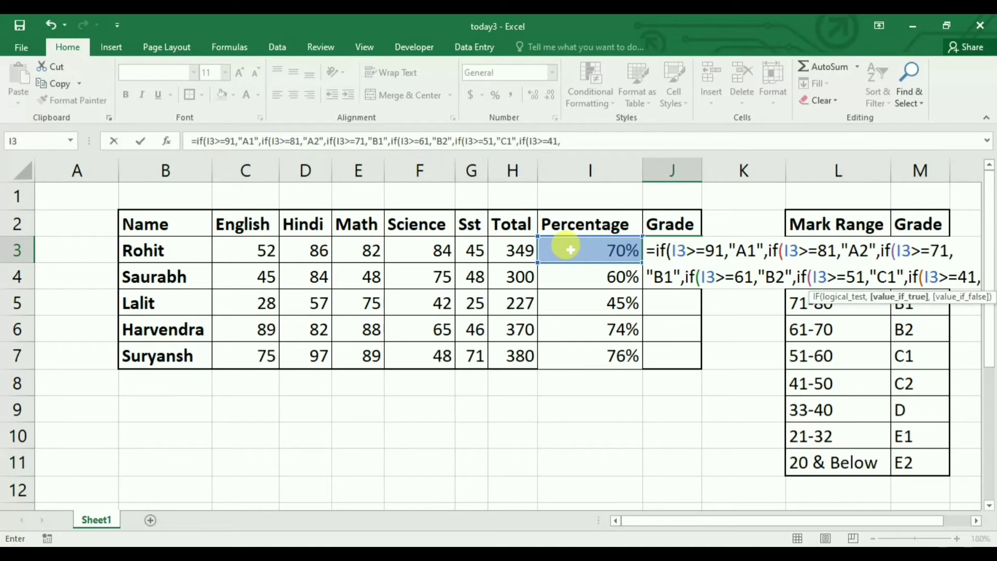
type("\"c")
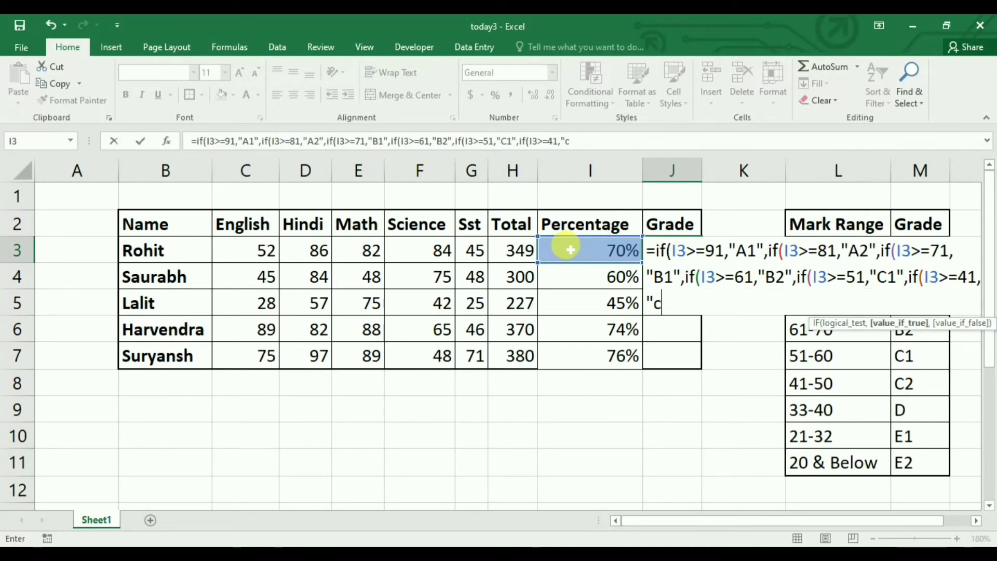
type("2")
key("BackSpace")
key("BackSpace")
type("C")
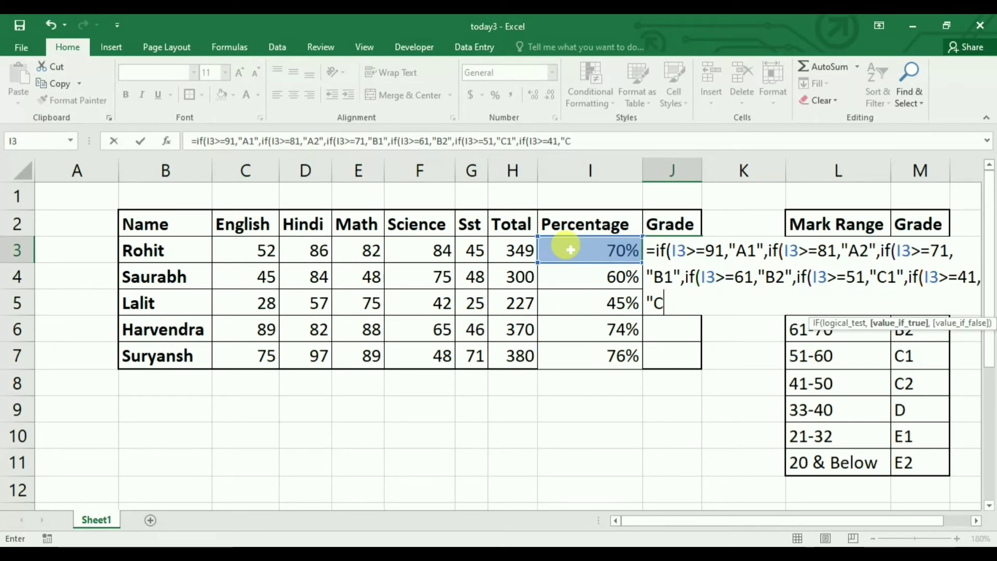
type("2\"")
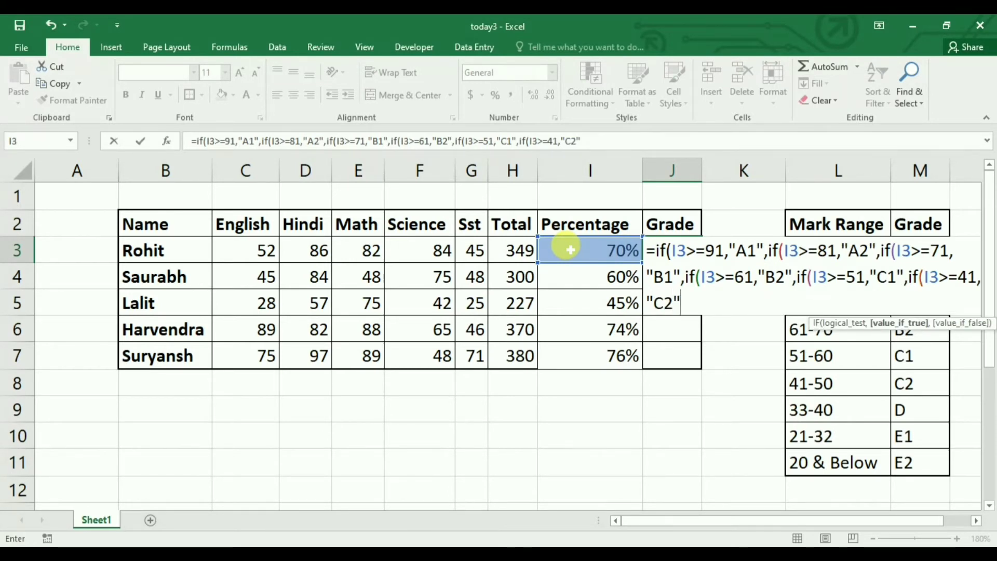
type(",")
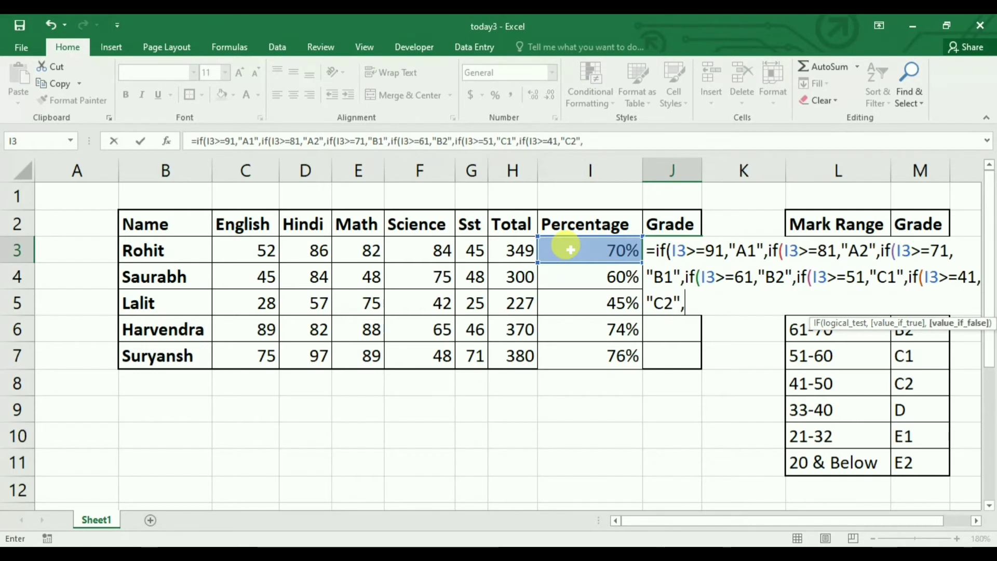
type("if")
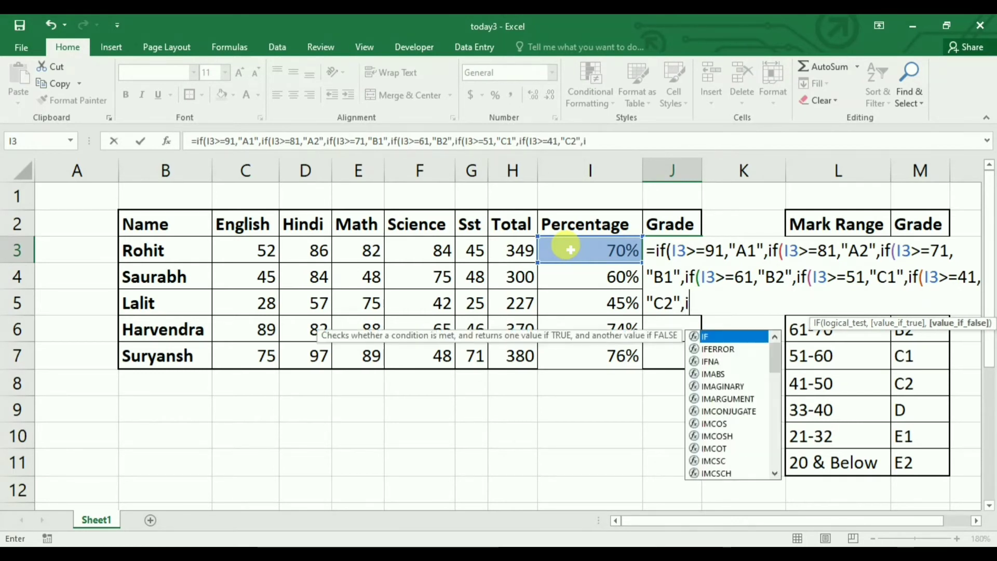
type("(")
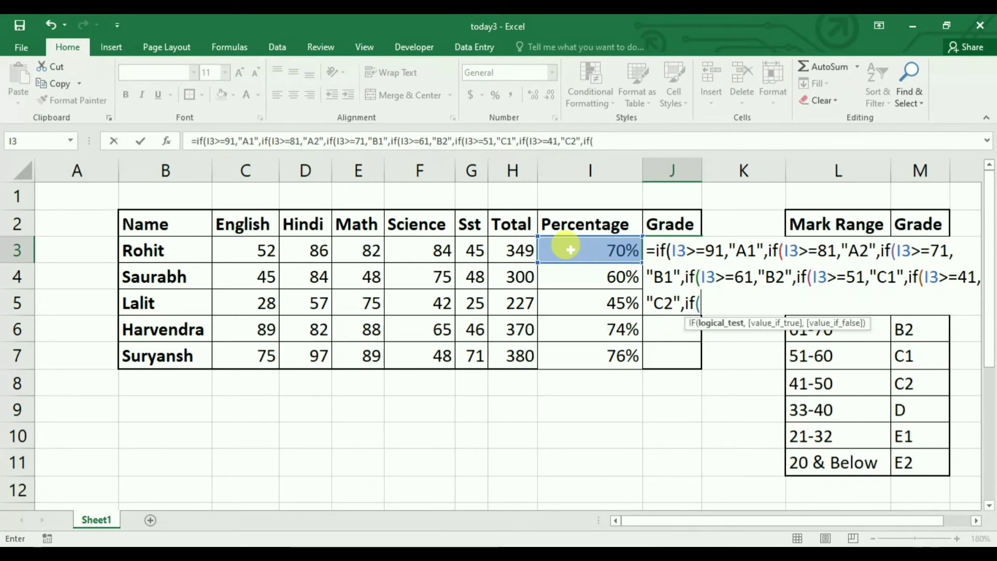
Extend the J3 grade formula with a seventh condition, if(I3>=33,"D", for grade D
left_click(570, 250)
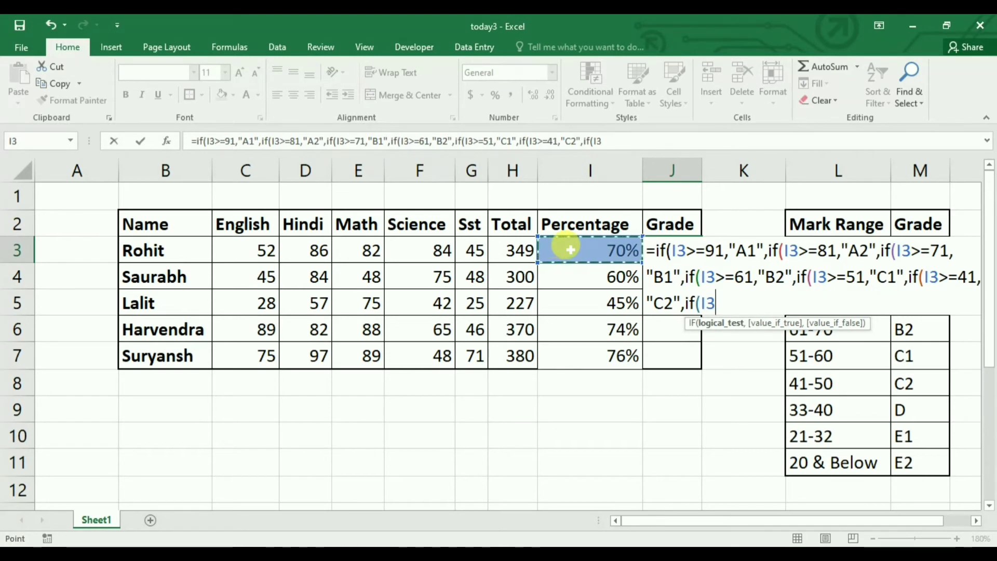
type(">")
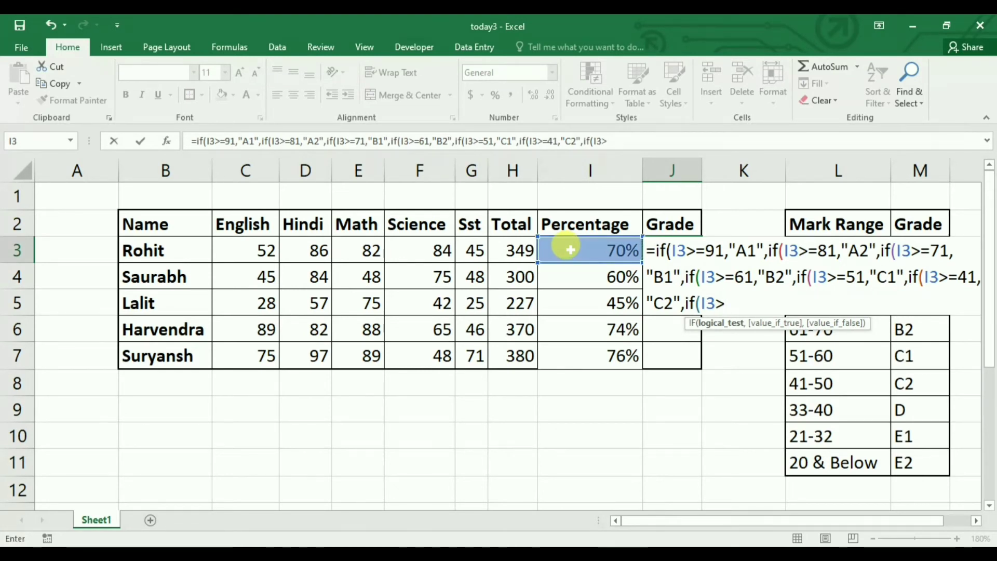
type("=33")
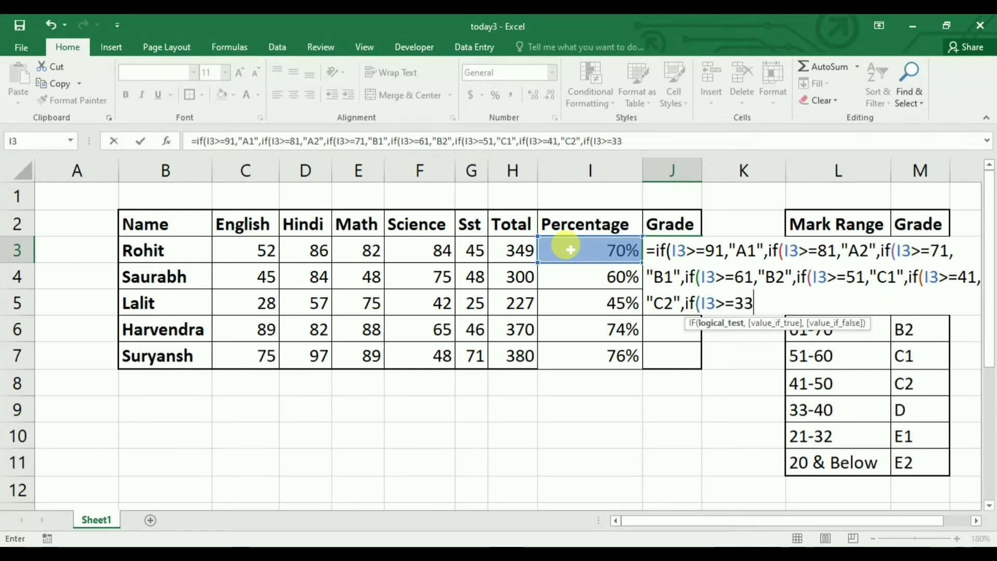
type(",")
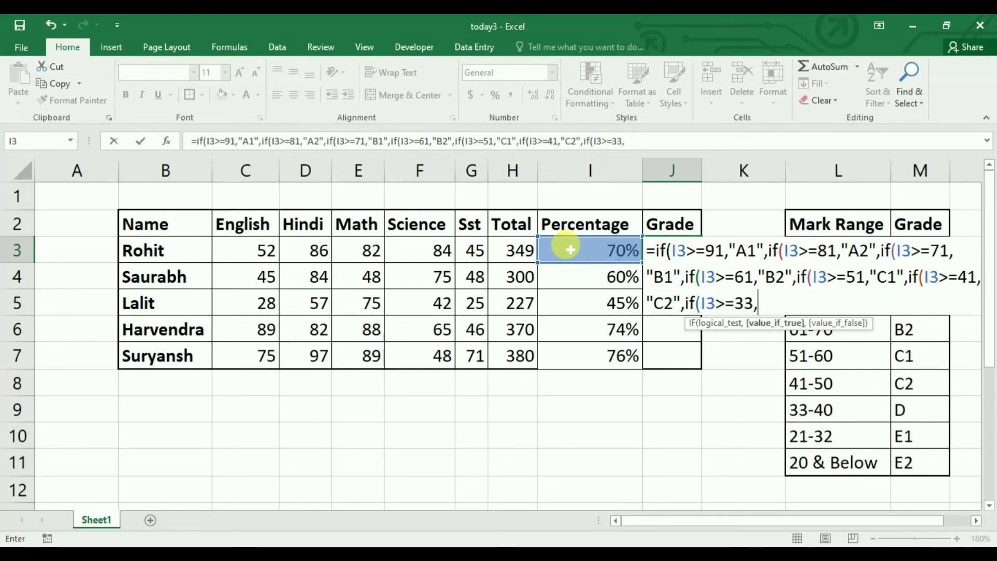
type("\"d")
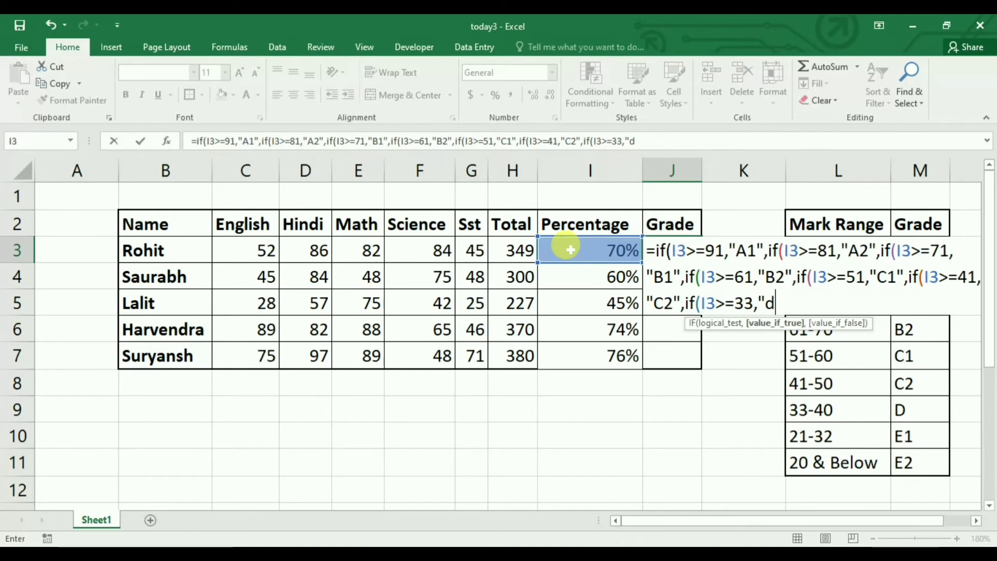
key("BackSpace")
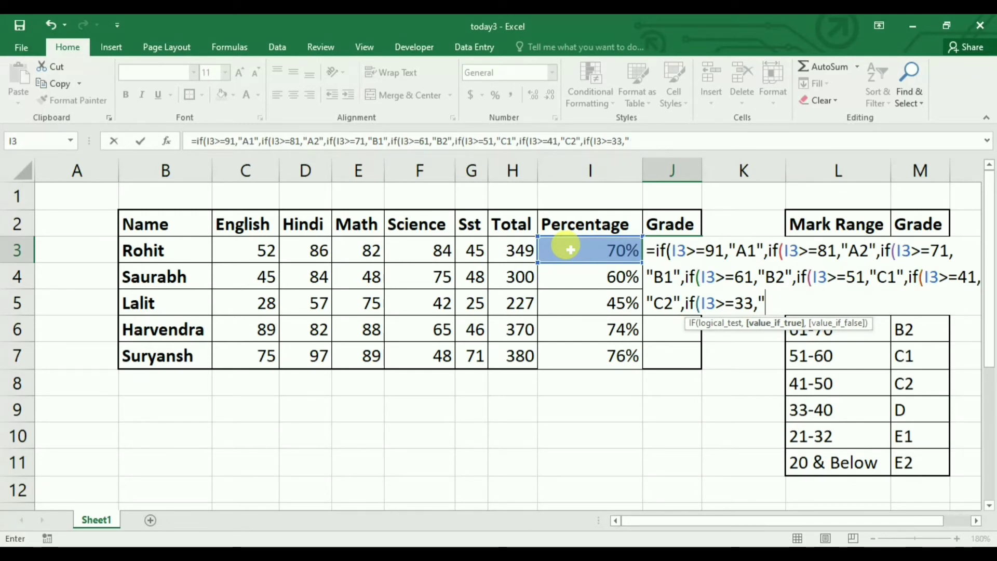
type("D\",if")
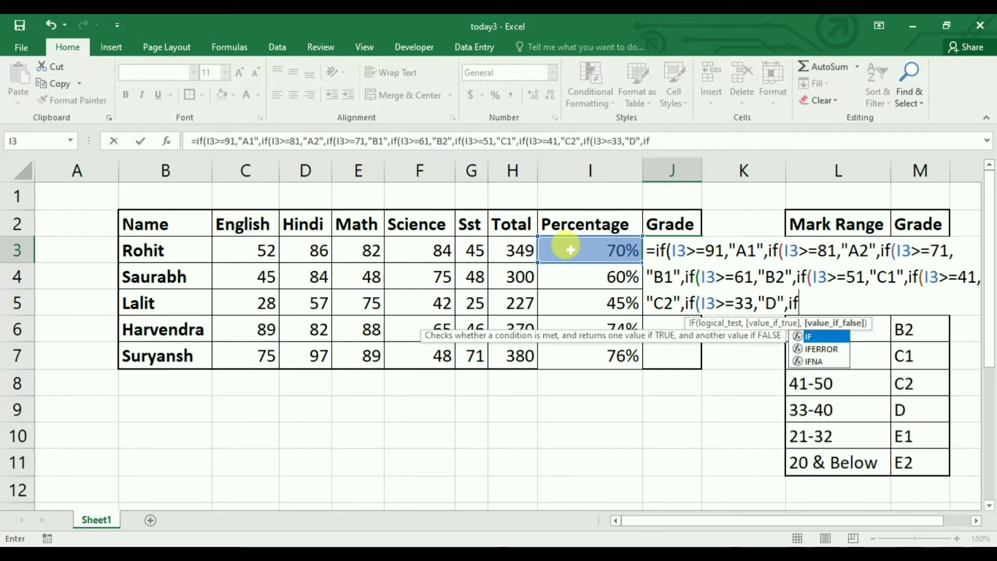
type("(")
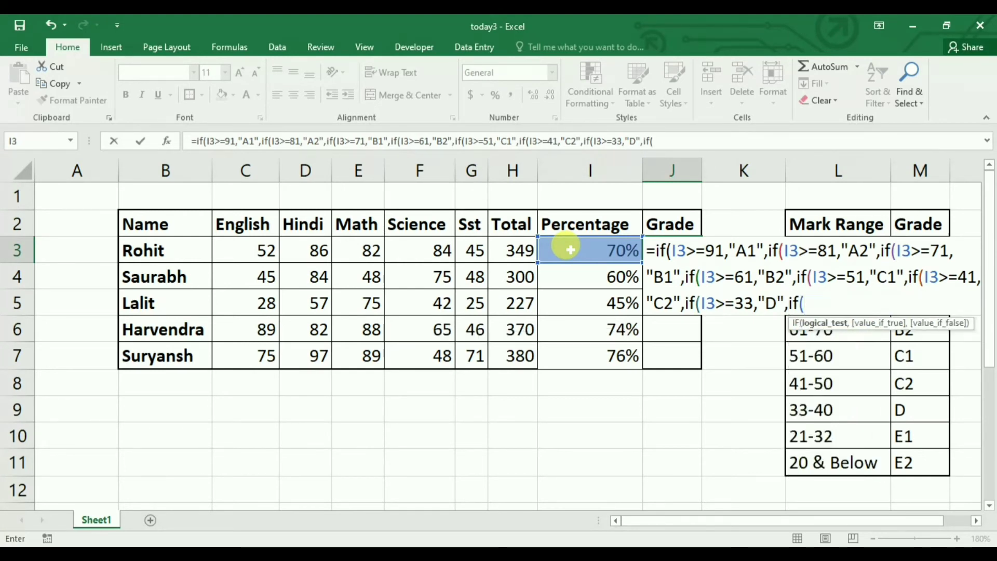
Add the eighth condition if(I3>=21,"E1", to the nested grade formula in J3
left_click(570, 250)
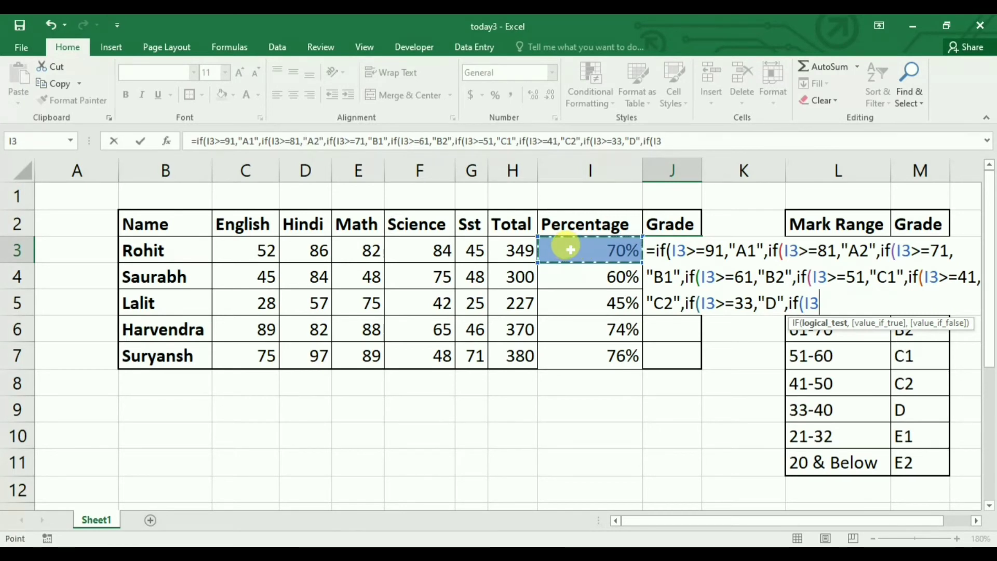
type(">=")
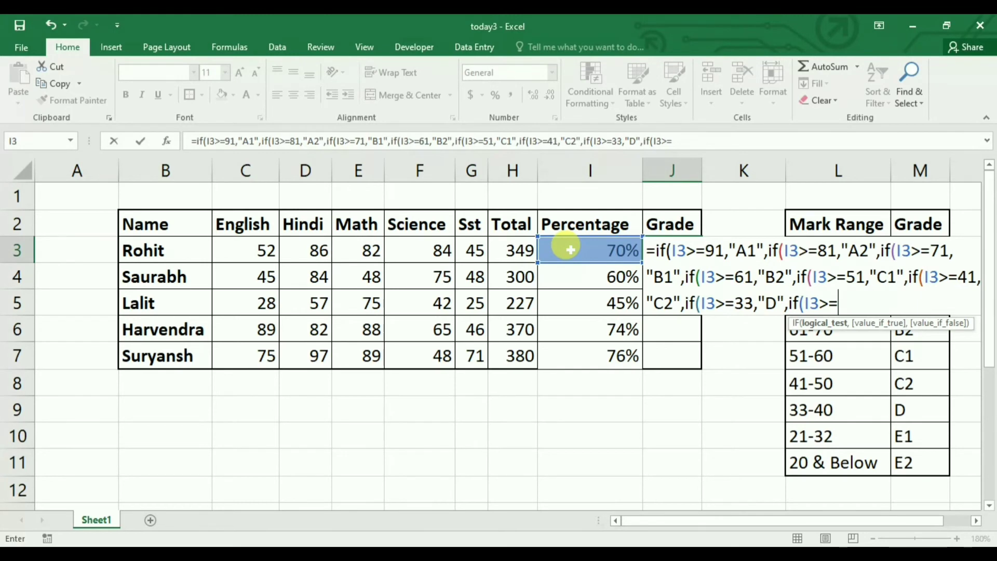
type("21,")
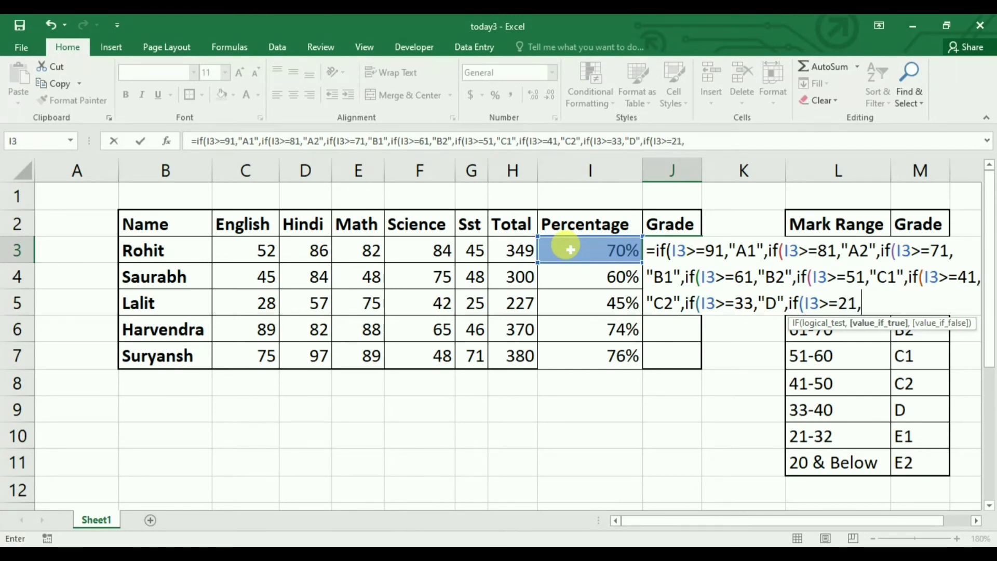
type("\"E1\",\"")
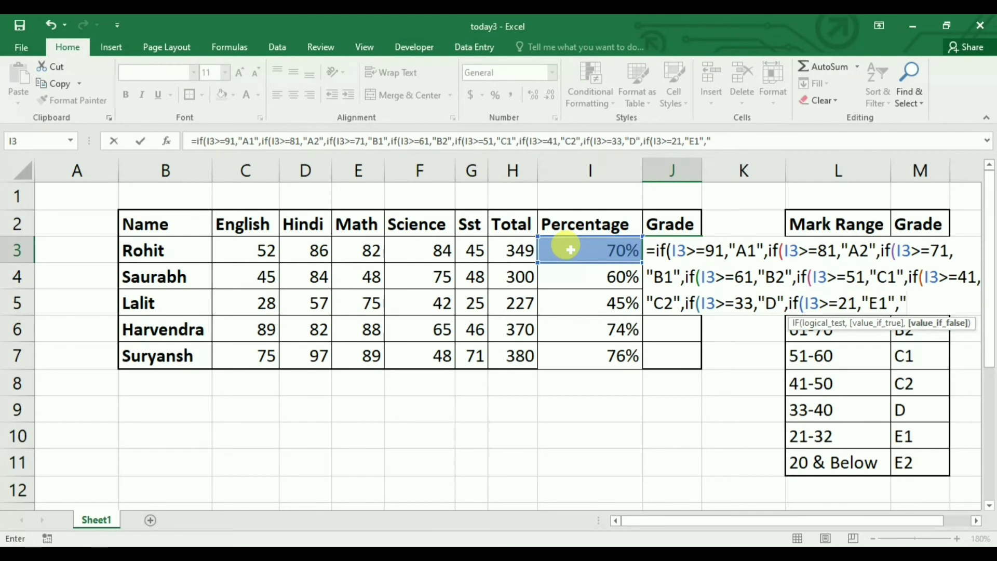
type("E2\")")
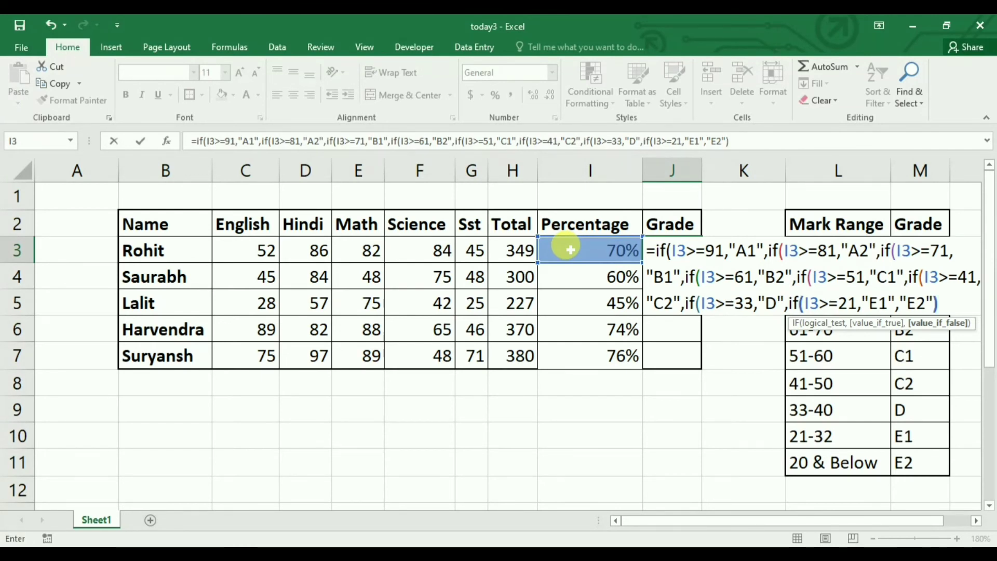
type(")")
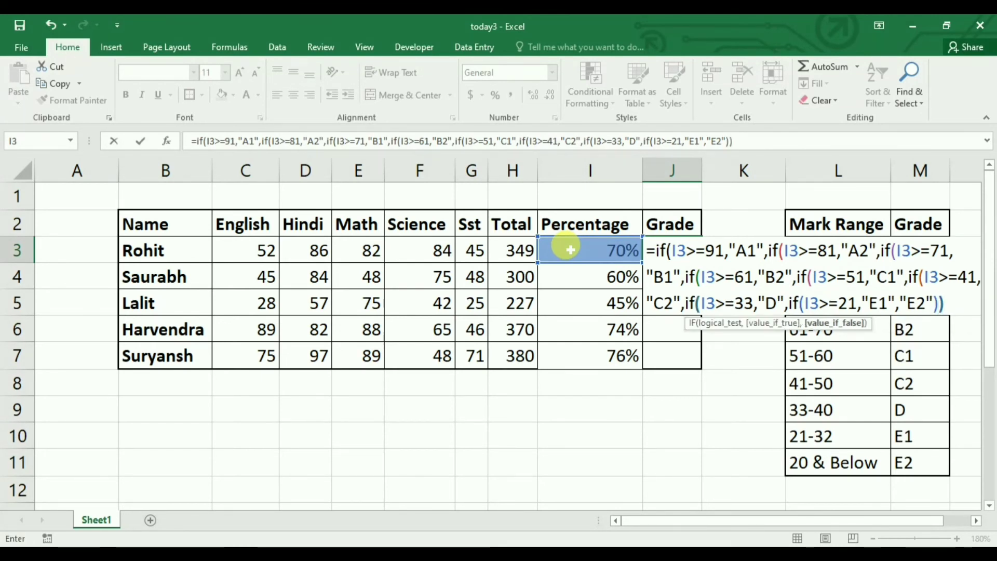
type(")")
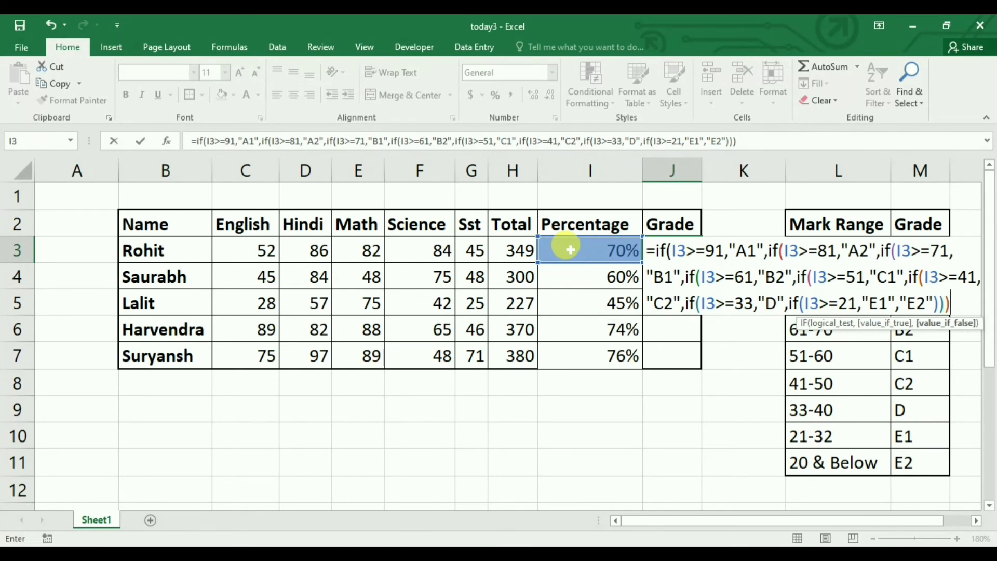
type("))")
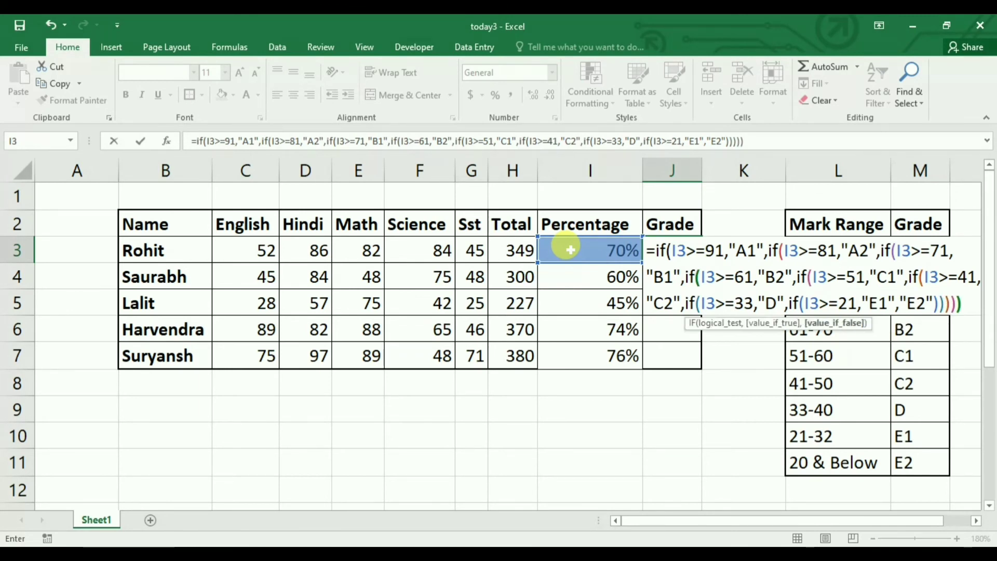
type(")")
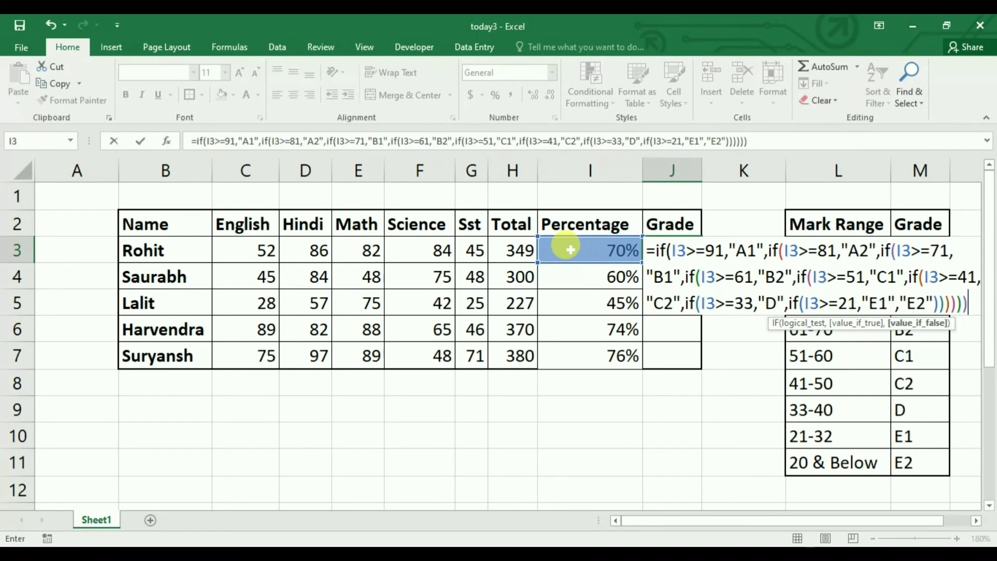
type(")")
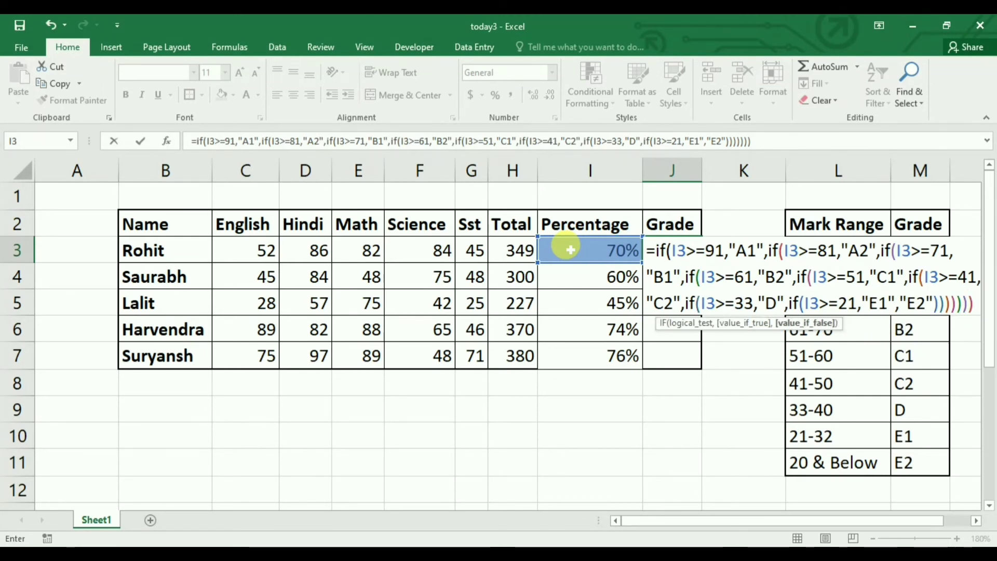
type(")")
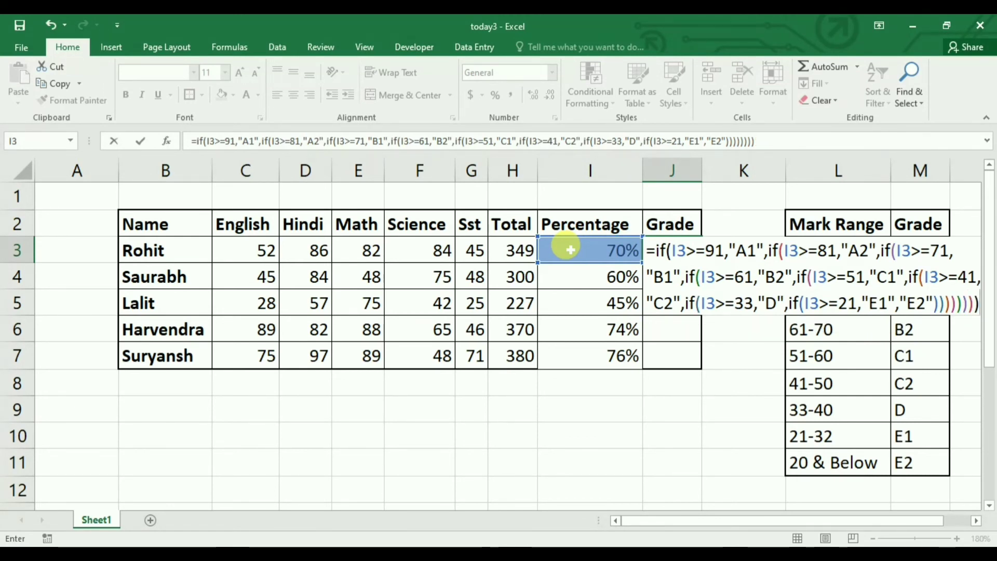
Finish the J3 formula with "E2" as the fallback grade, close all eight nested IFs and enter it
key("Return")
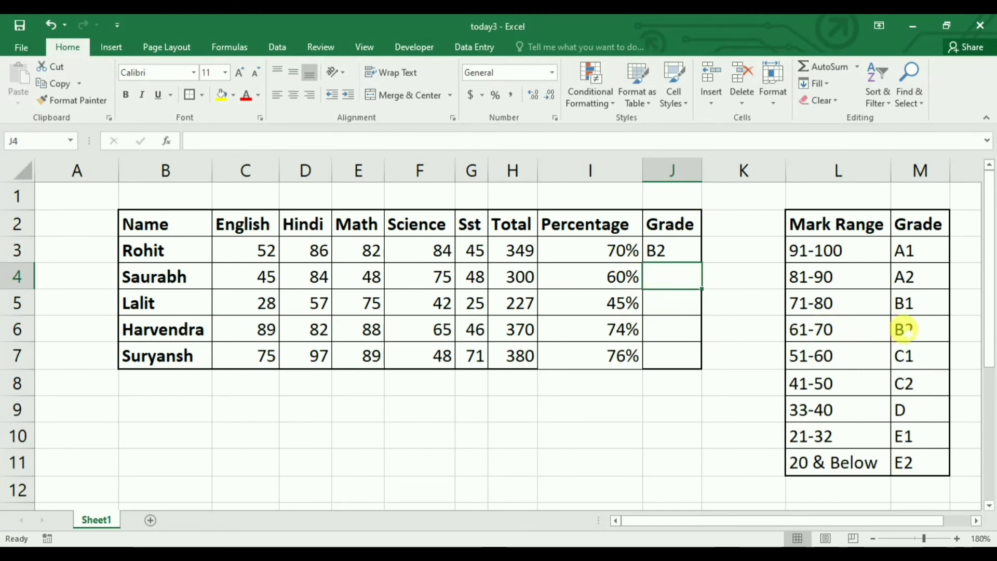
Fill the grade formula from J3 down to J7 for the remaining students, then deselect the range
left_click(675, 250)
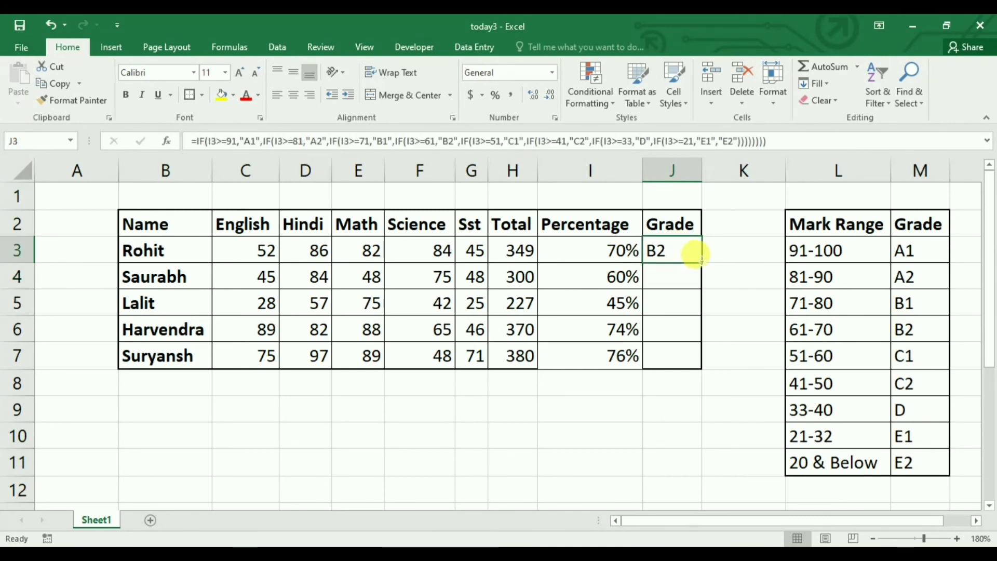
left_click_drag(700, 261, 697, 363)
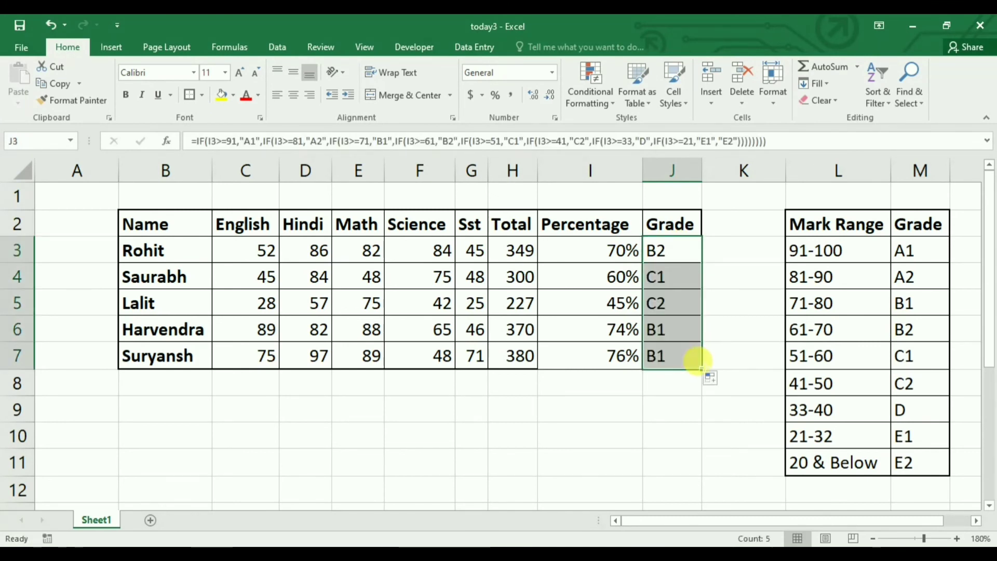
left_click(686, 410)
left_click(685, 411)
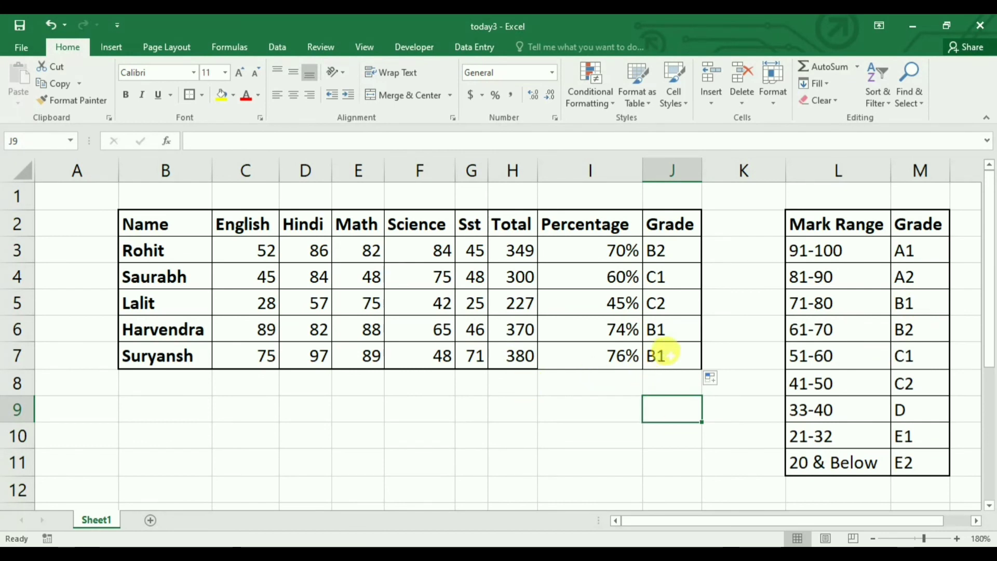
left_click(564, 399)
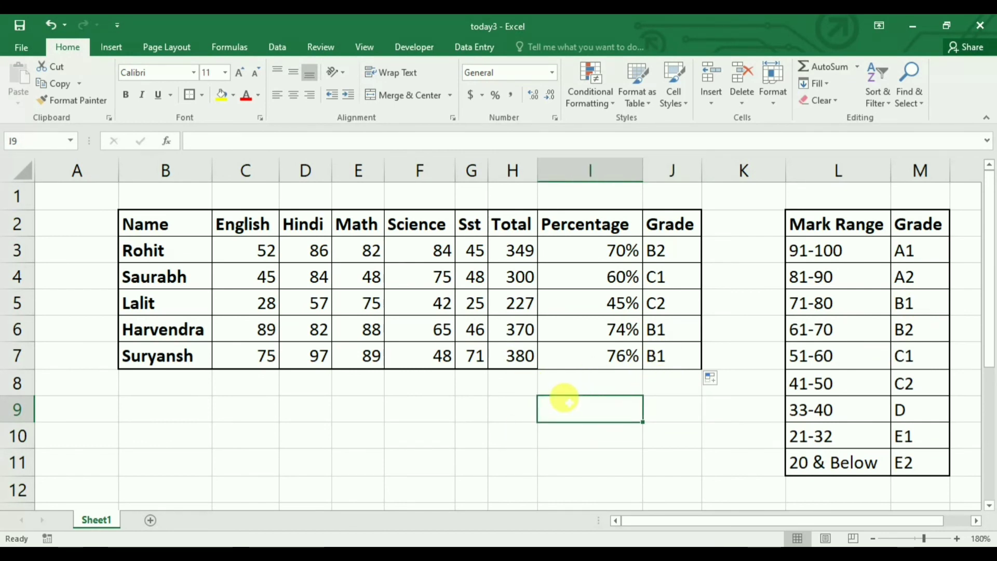